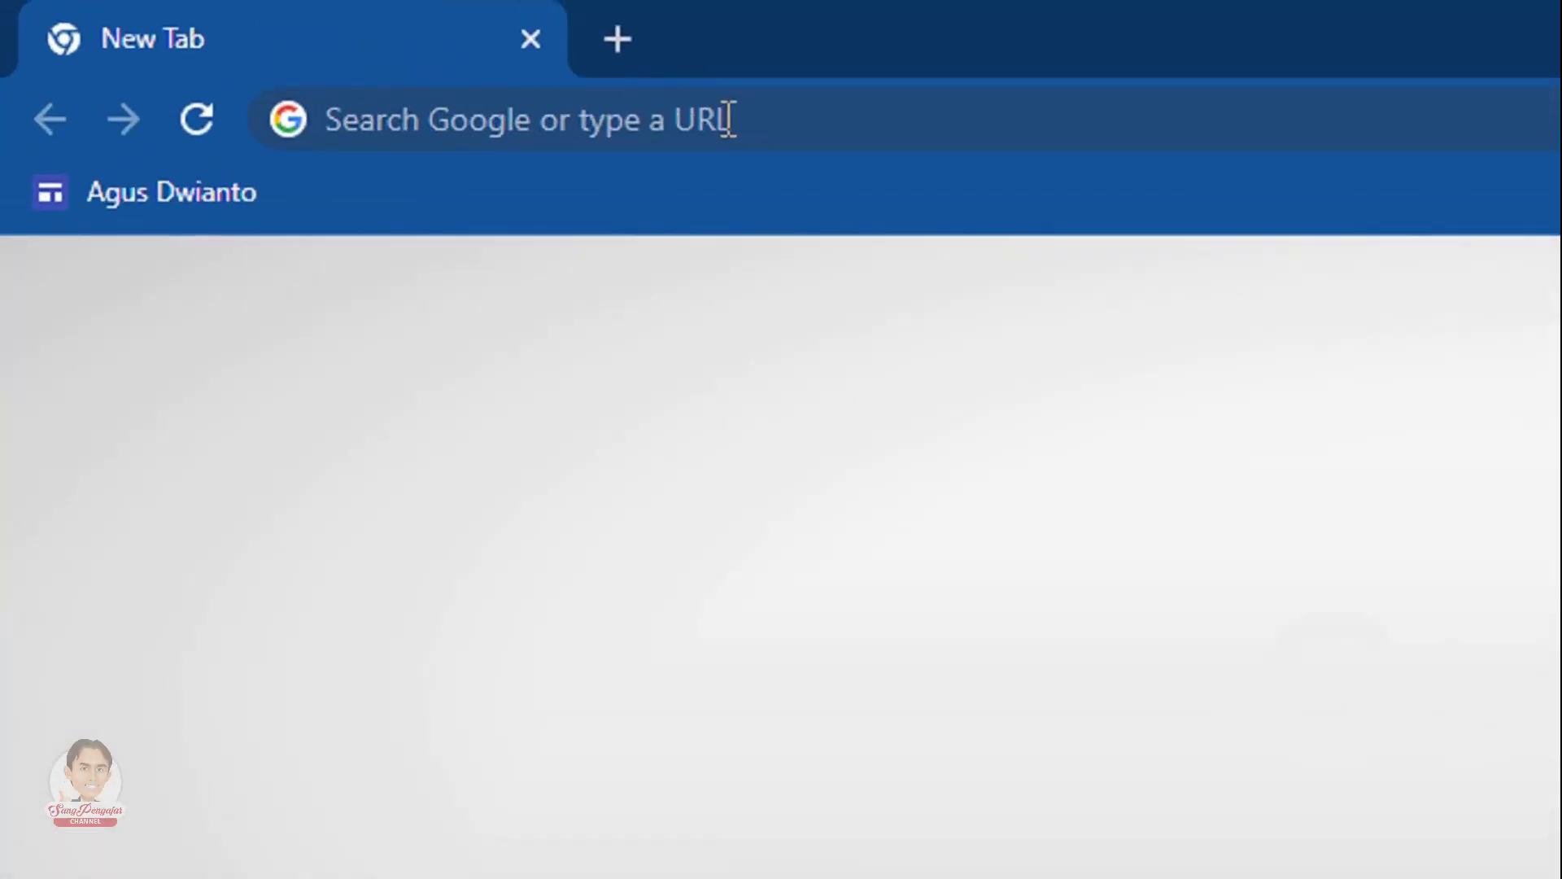
- Open the website domain.sangpengajar.com
left_click(770, 125)
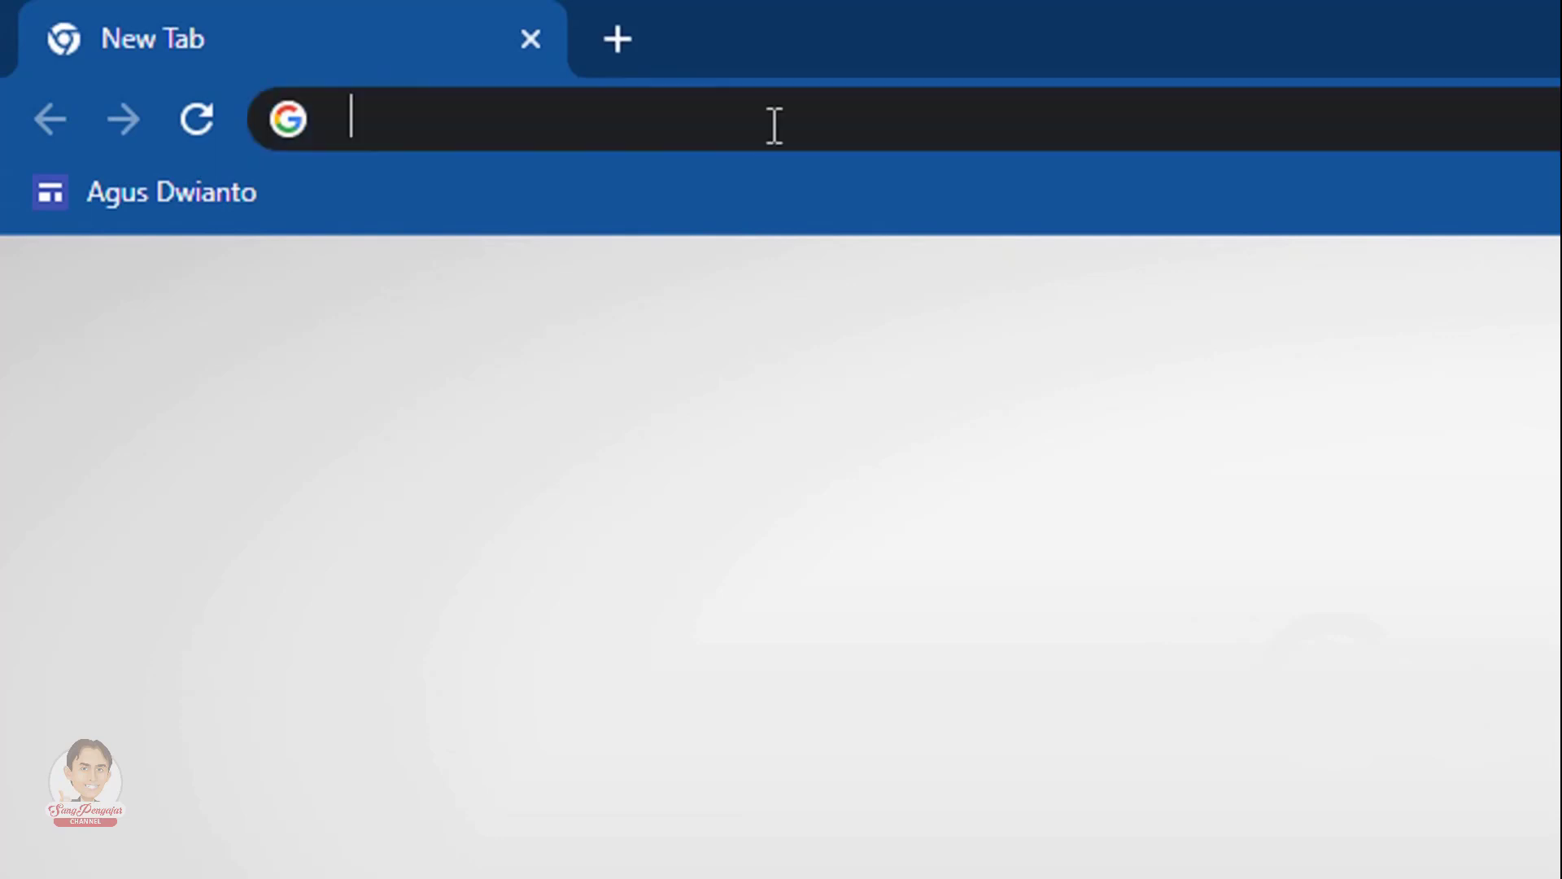
type("domain.sangpengajar.com")
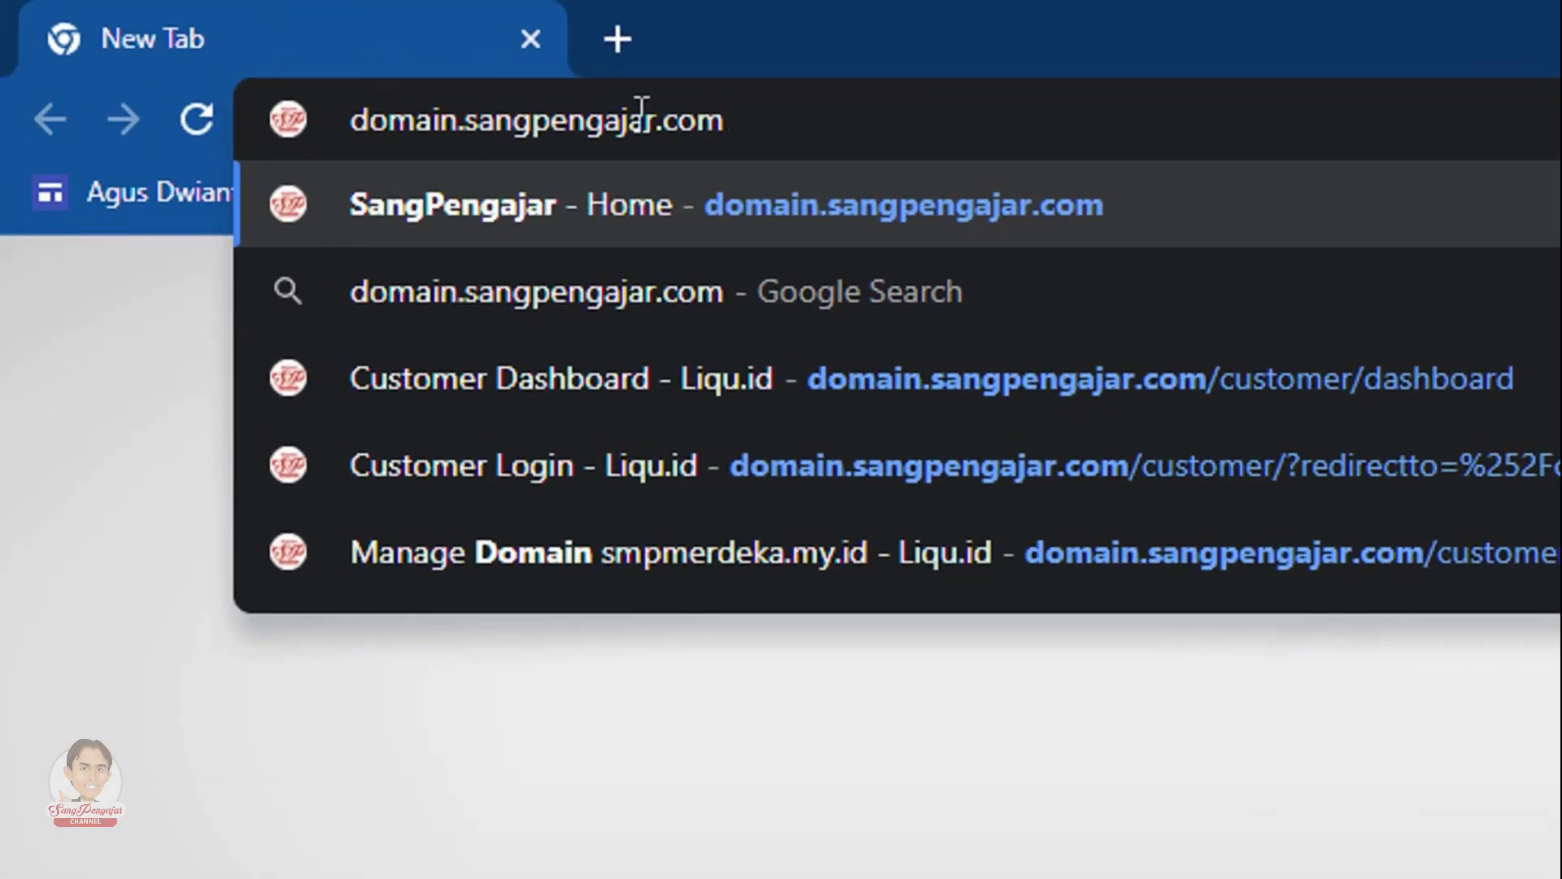
key("Return")
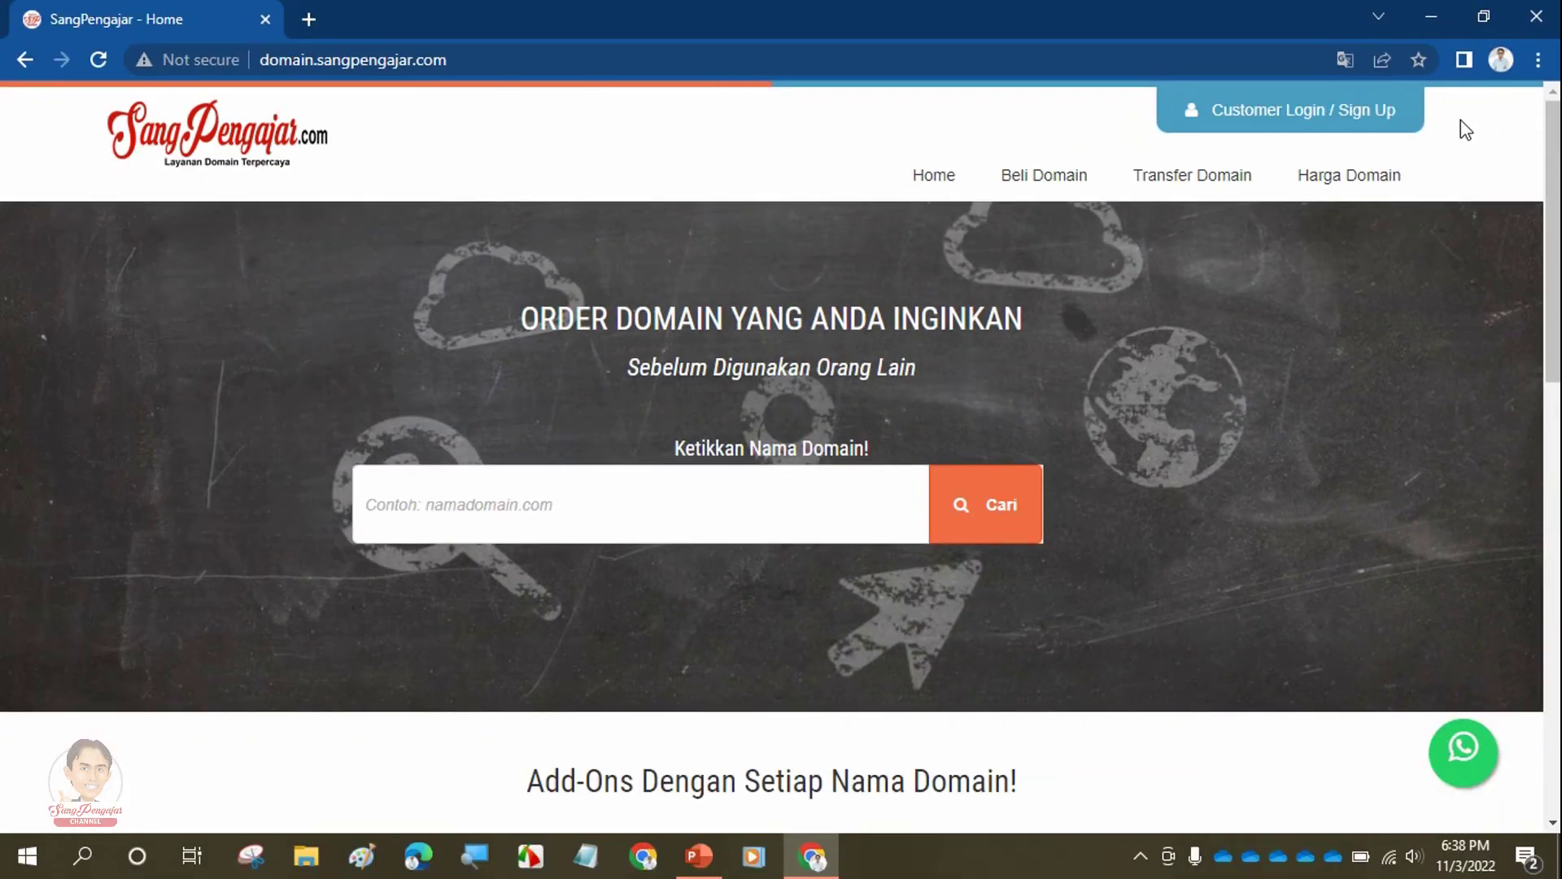
- Log in to the customer area with the saved account e-mail and password
left_click(1339, 122)
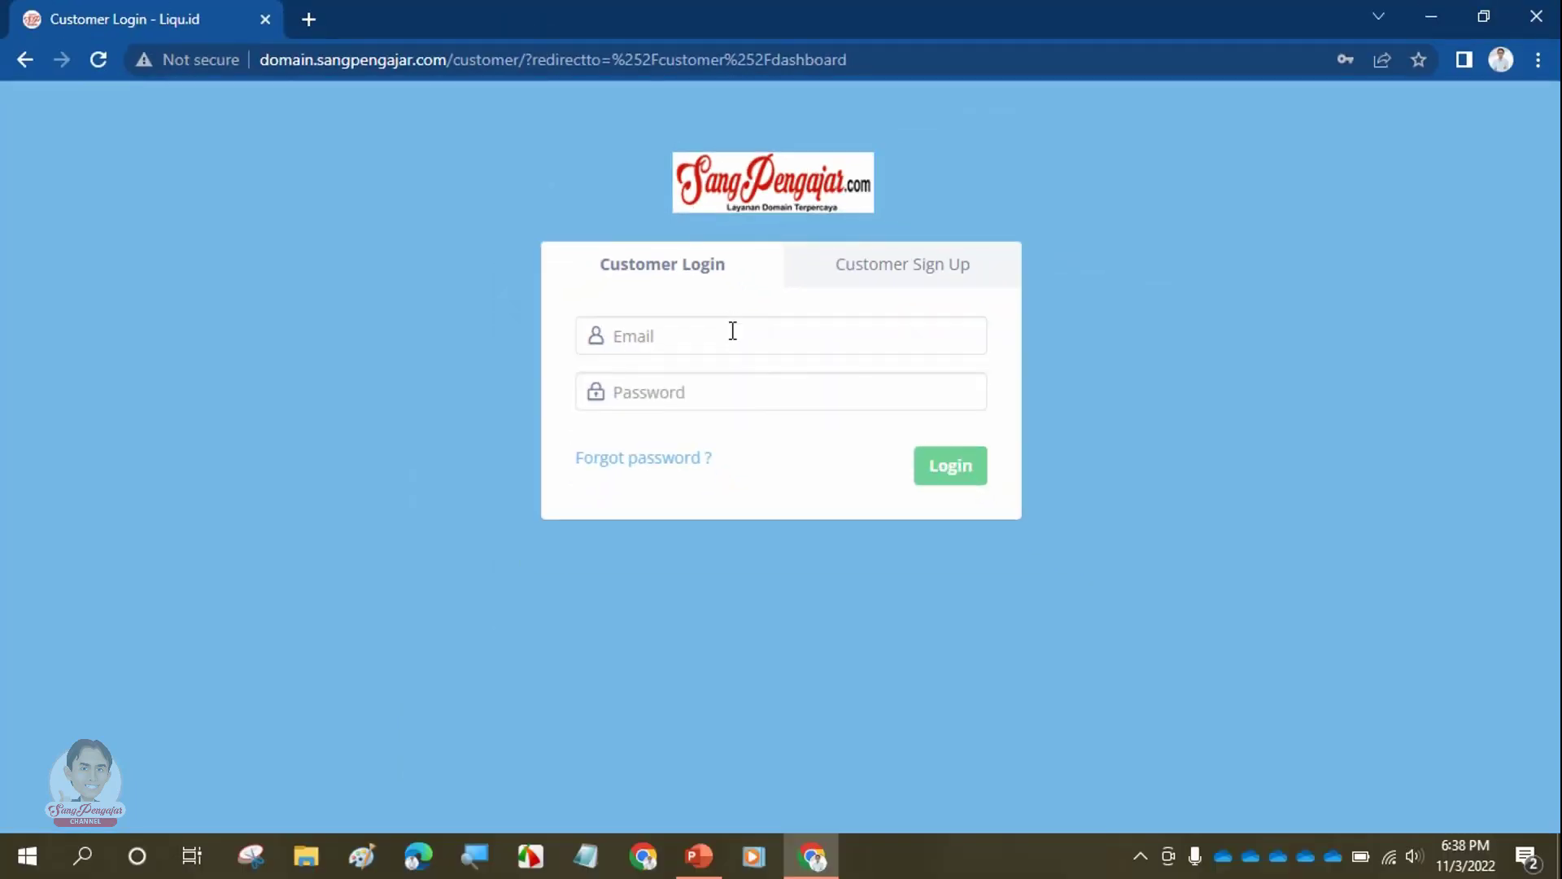
left_click(732, 331)
left_click(814, 393)
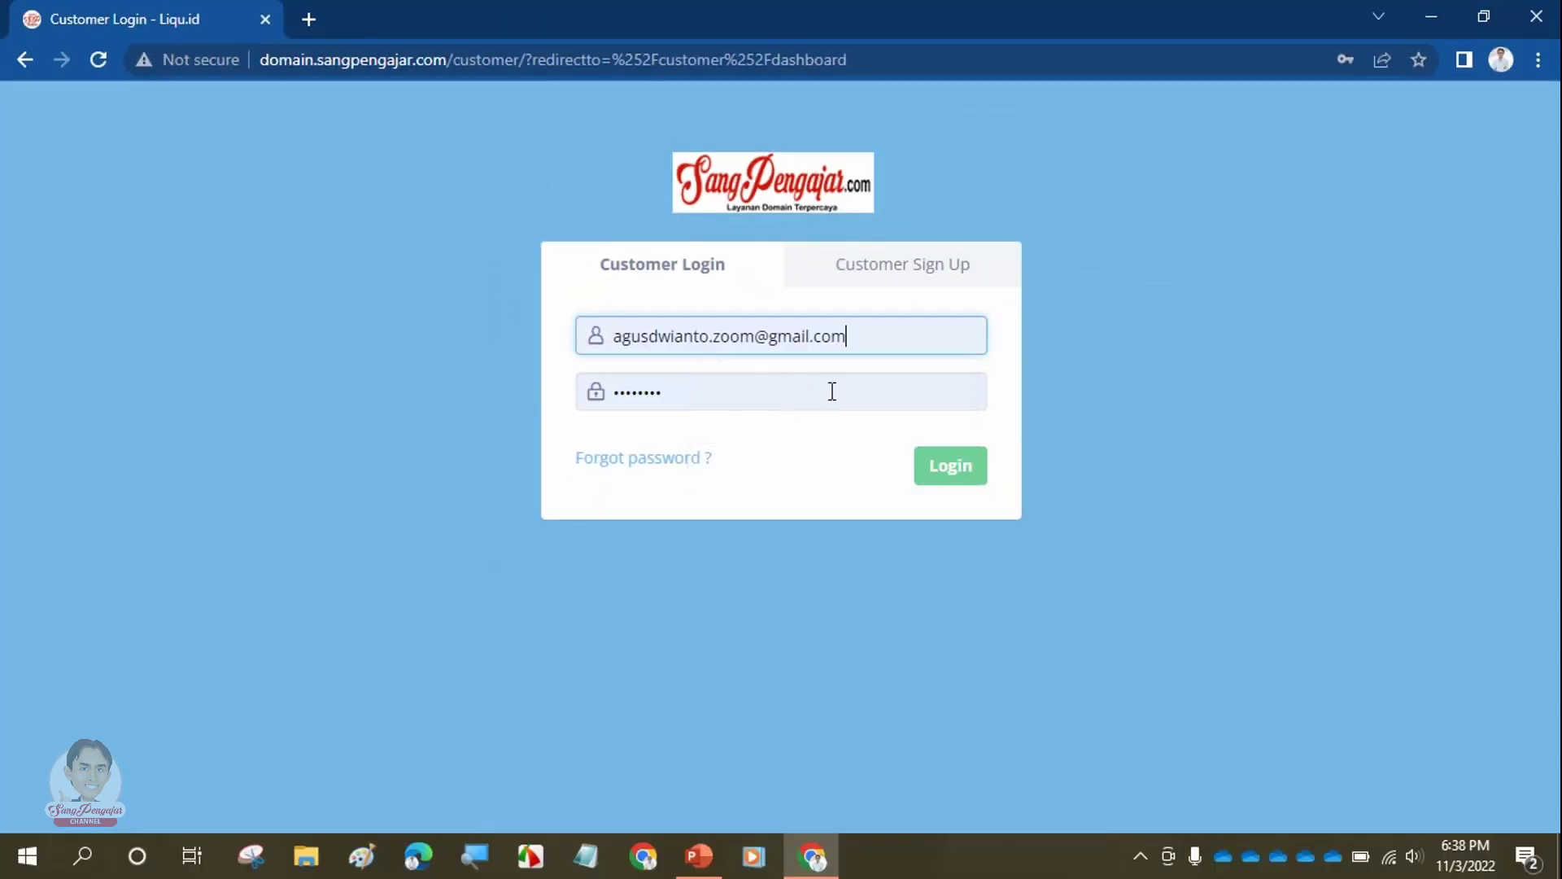
left_click(965, 480)
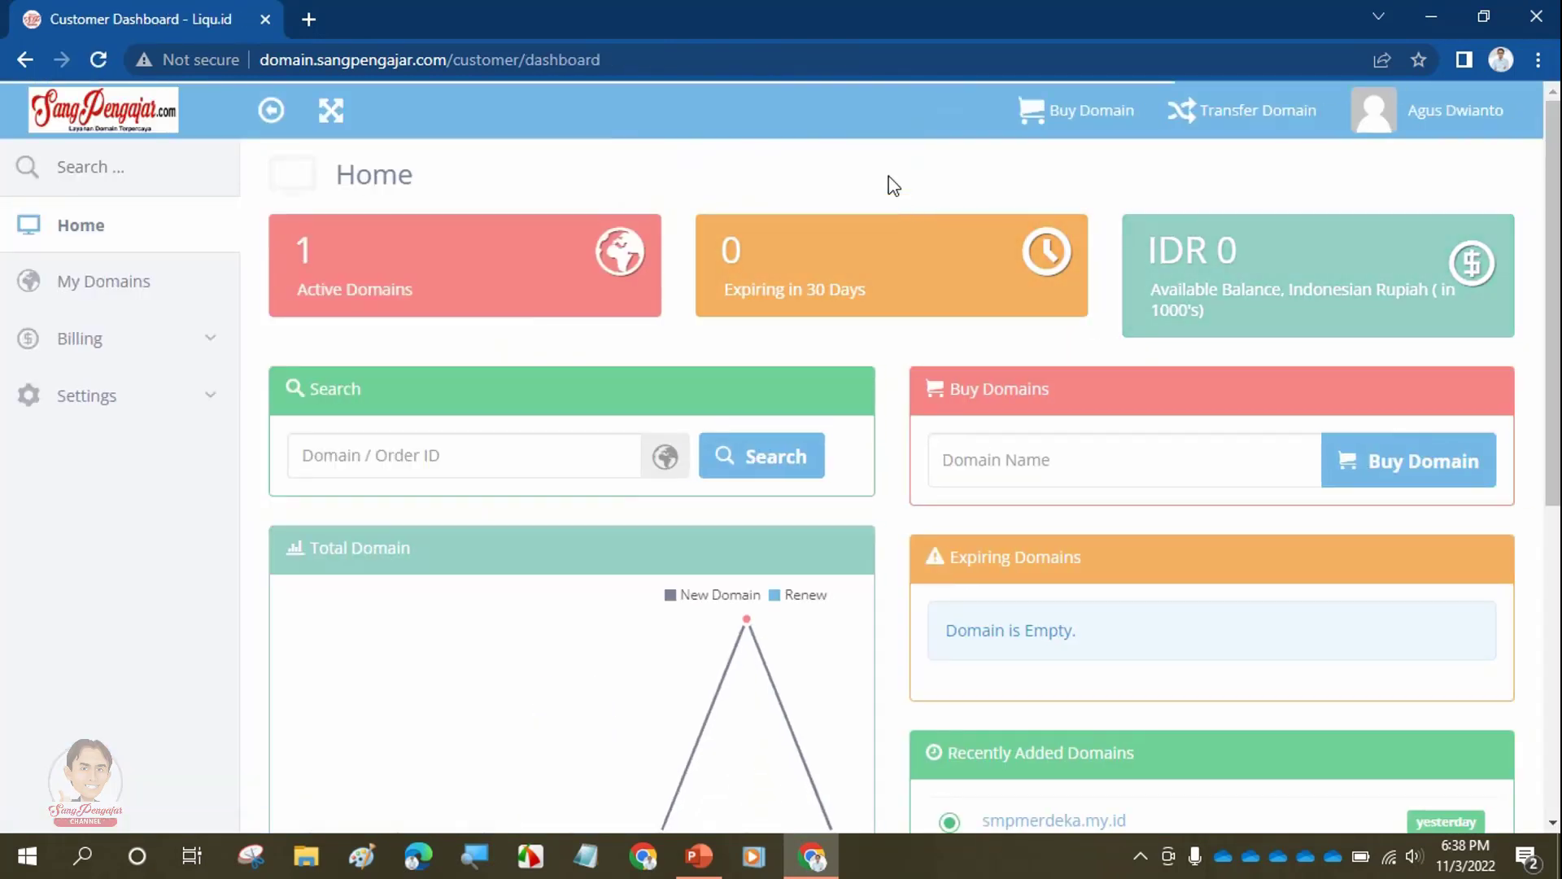
- Open smpmerdeka.my.id from the customer's domain list and review its overview and name servers
left_click_drag(1554, 177, 1554, 297)
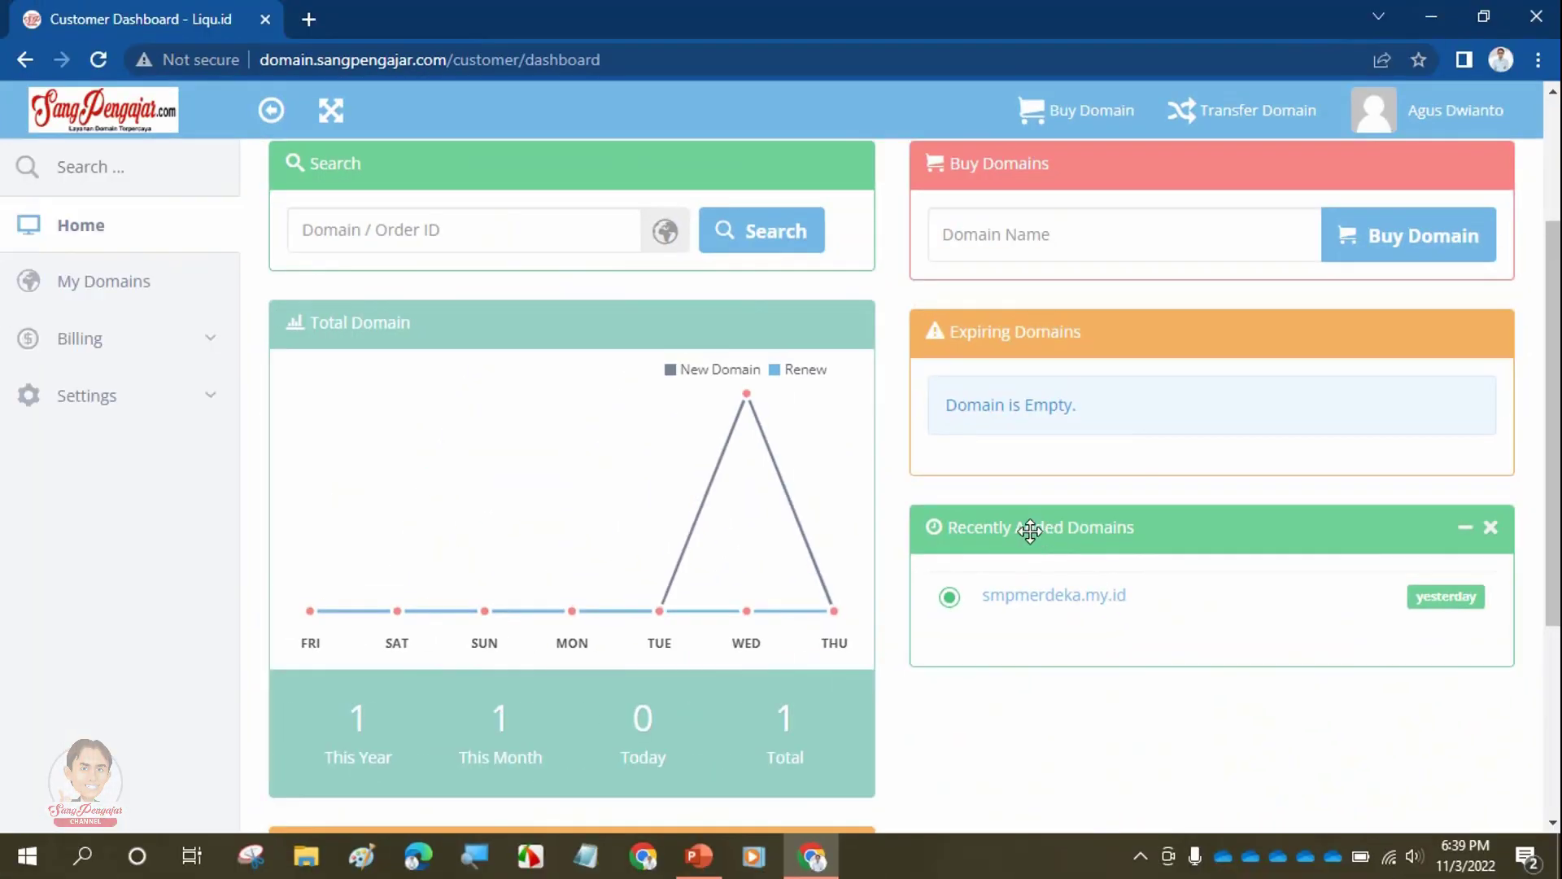
scroll(342, 373, "up", 3)
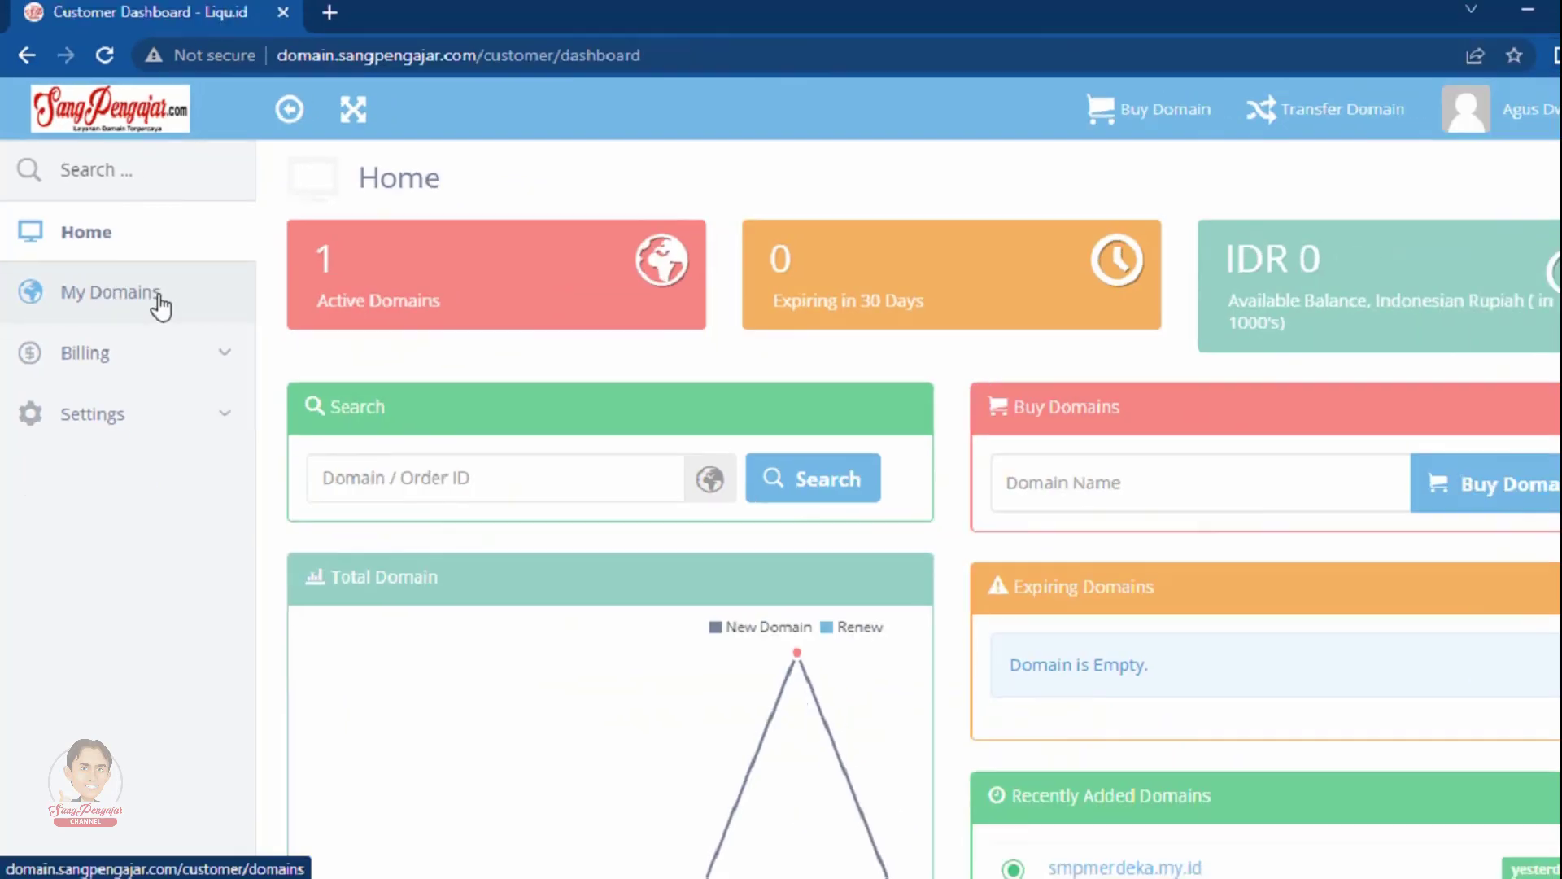
left_click(294, 447)
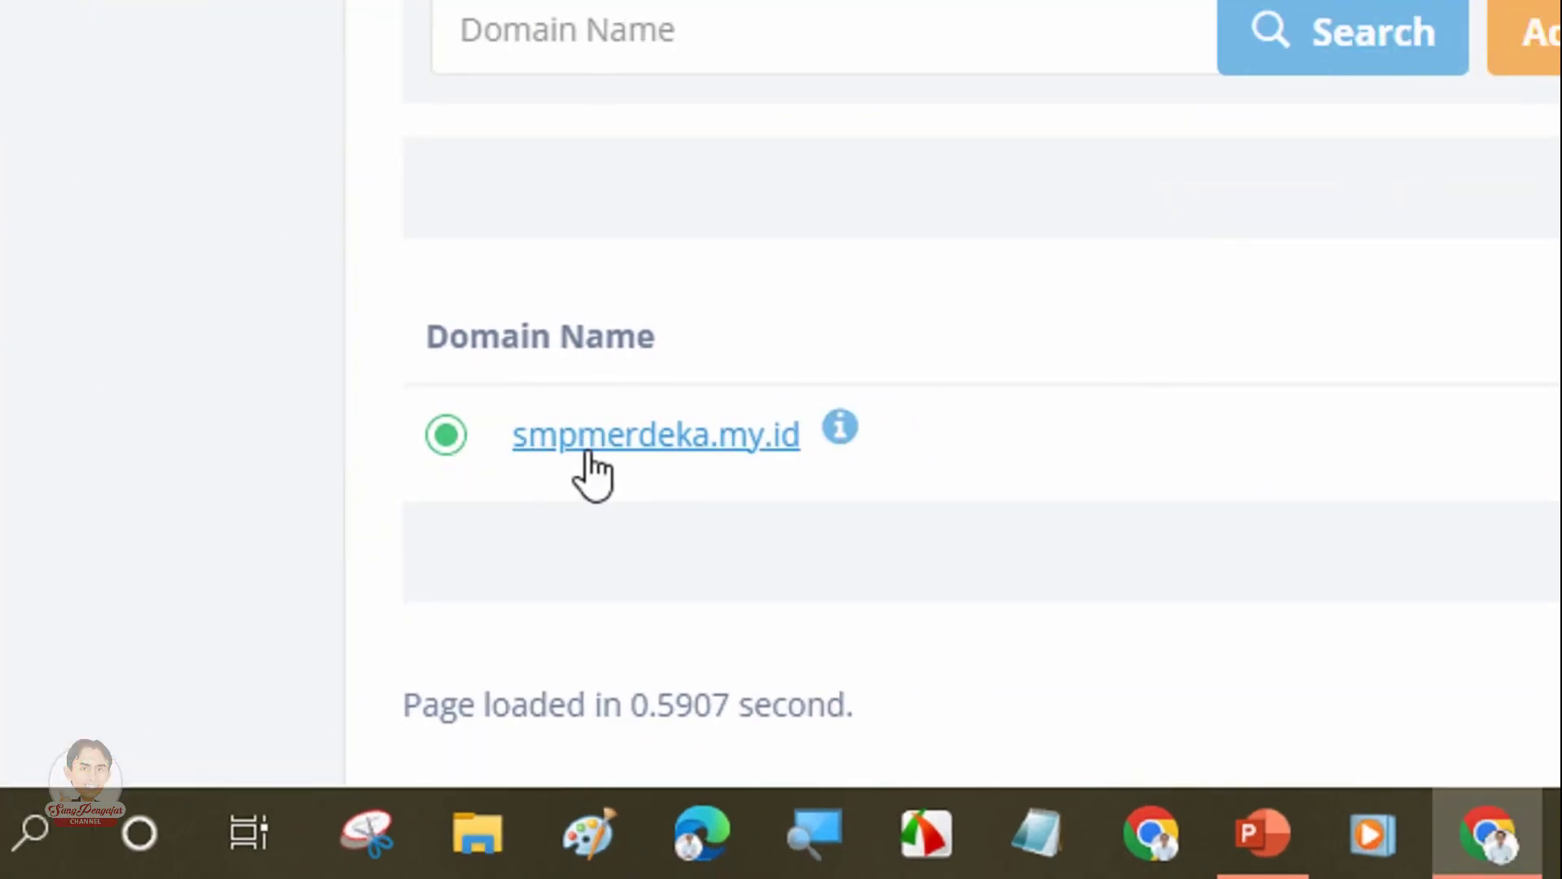
left_click(676, 444)
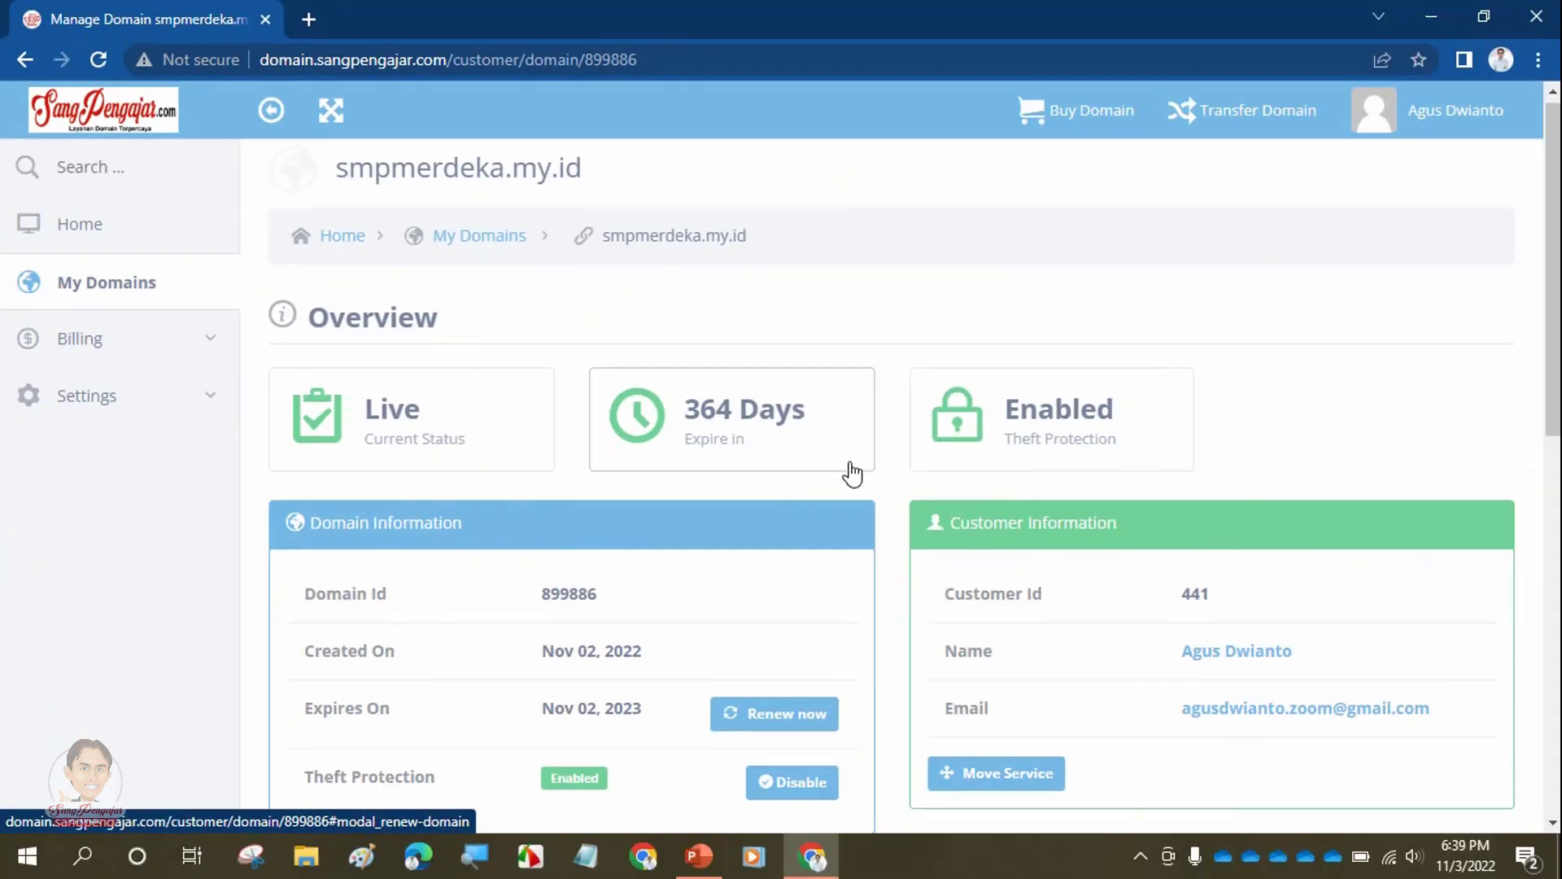
scroll(850, 472, "down", 7)
scroll(697, 430, "up", 1)
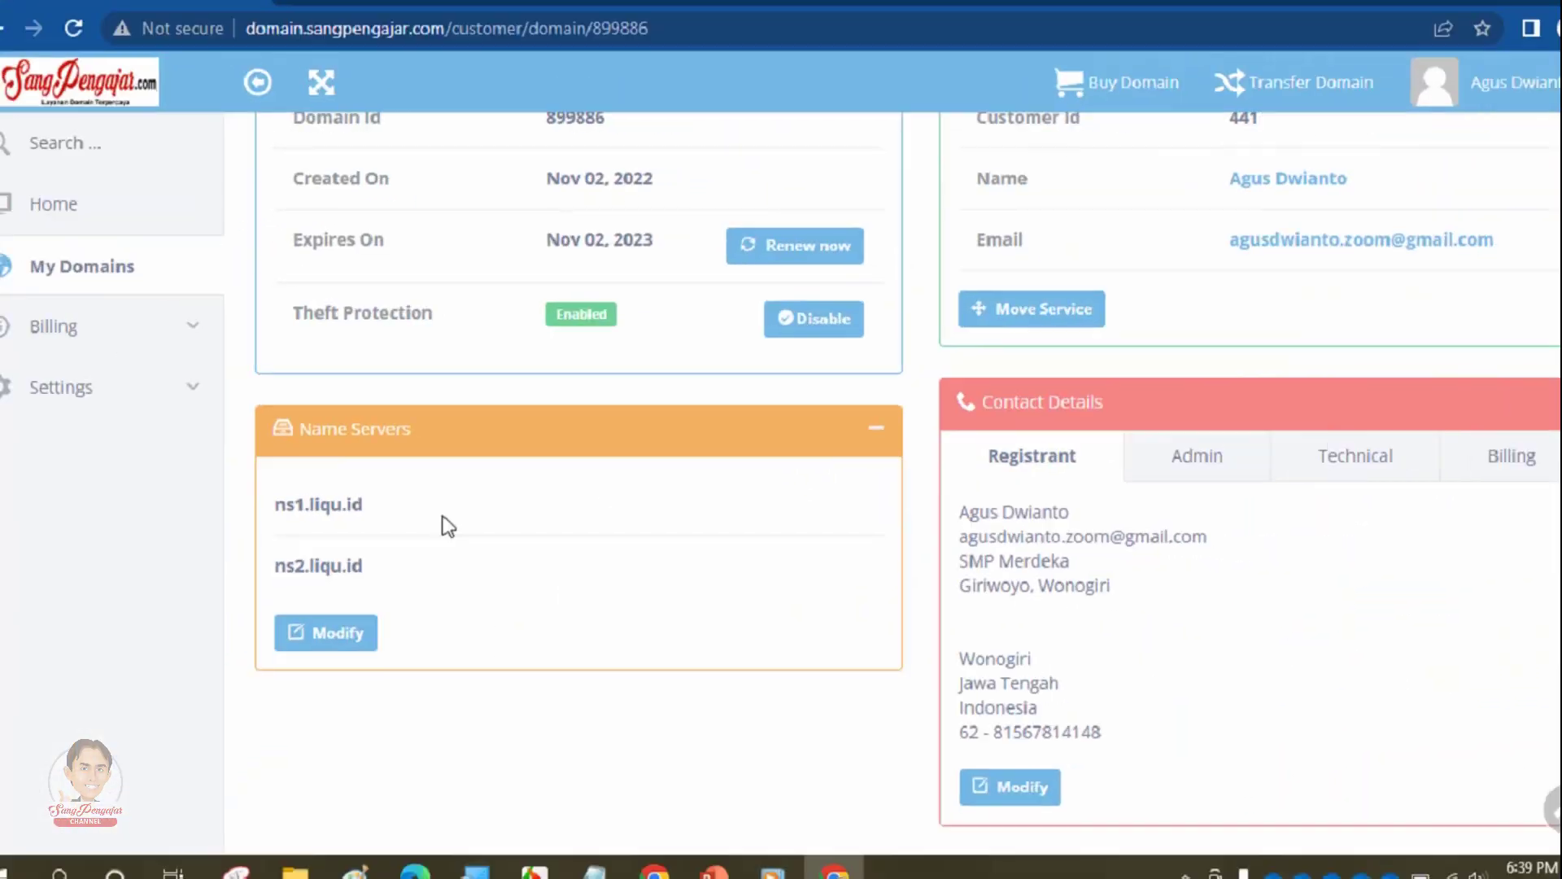
scroll(463, 497, "up", 6)
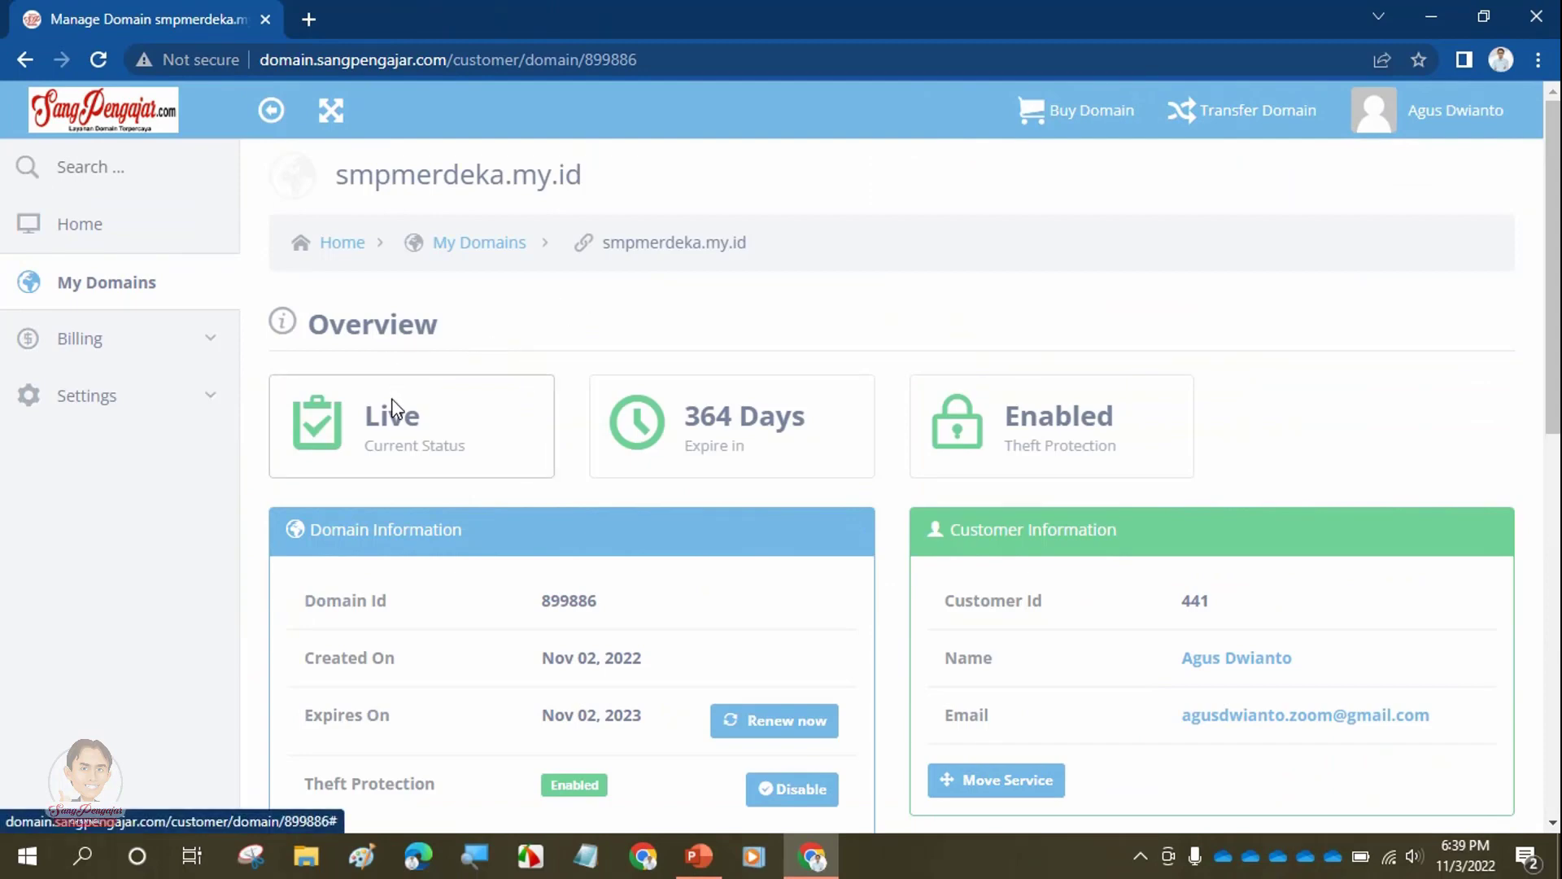
scroll(1276, 309, "down", 7)
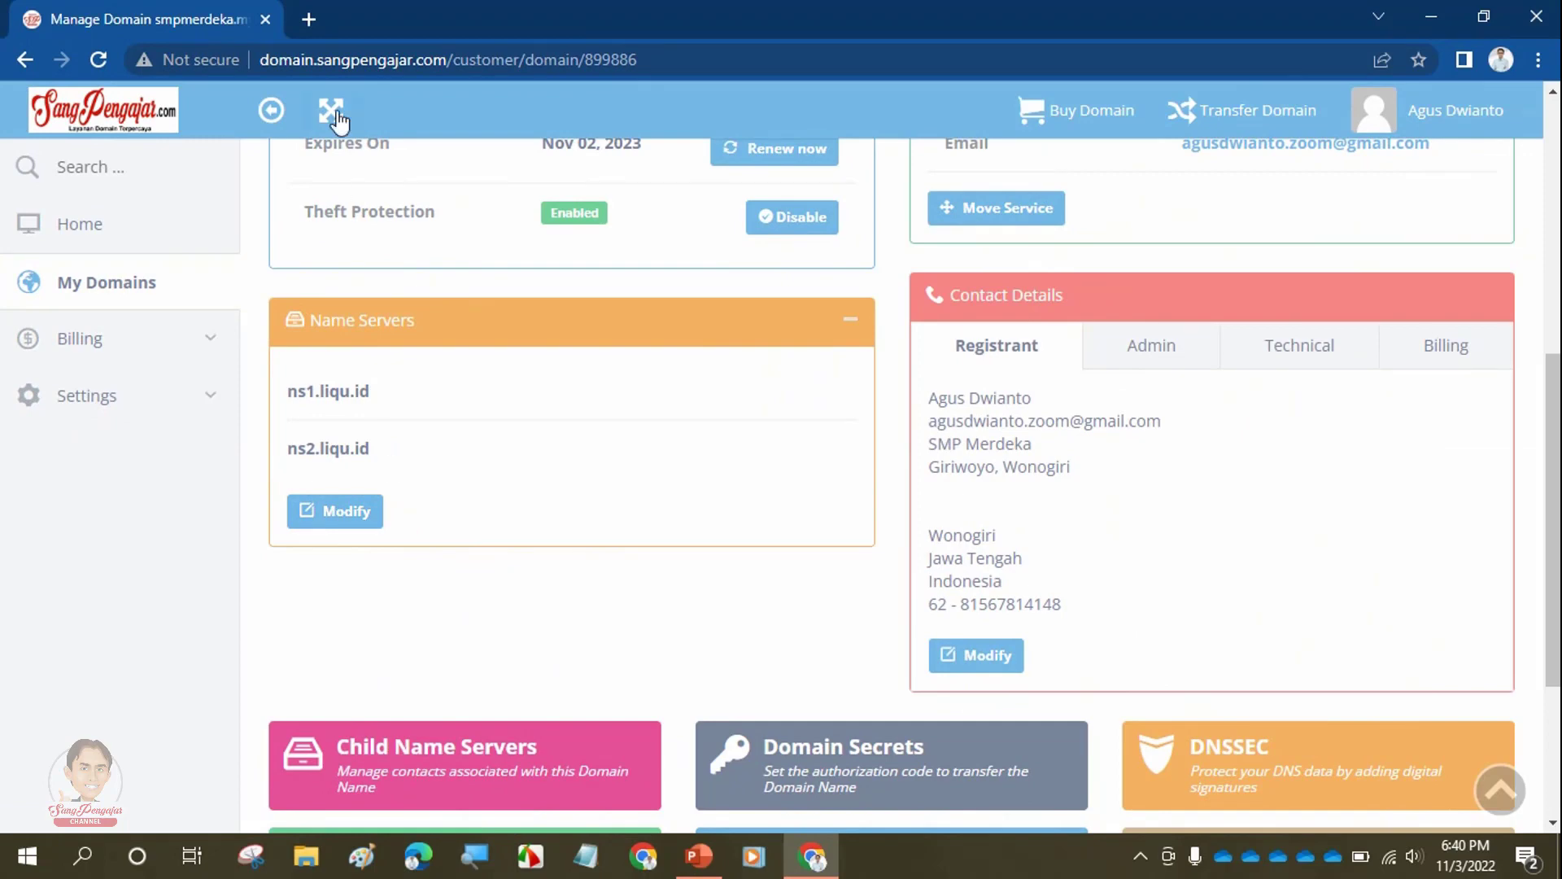
- Open Gmail in a new browser tab and display the e-mail "Plesk Hosting Telah Aktif Untuk smpmerdeka.my.id"
left_click(310, 18)
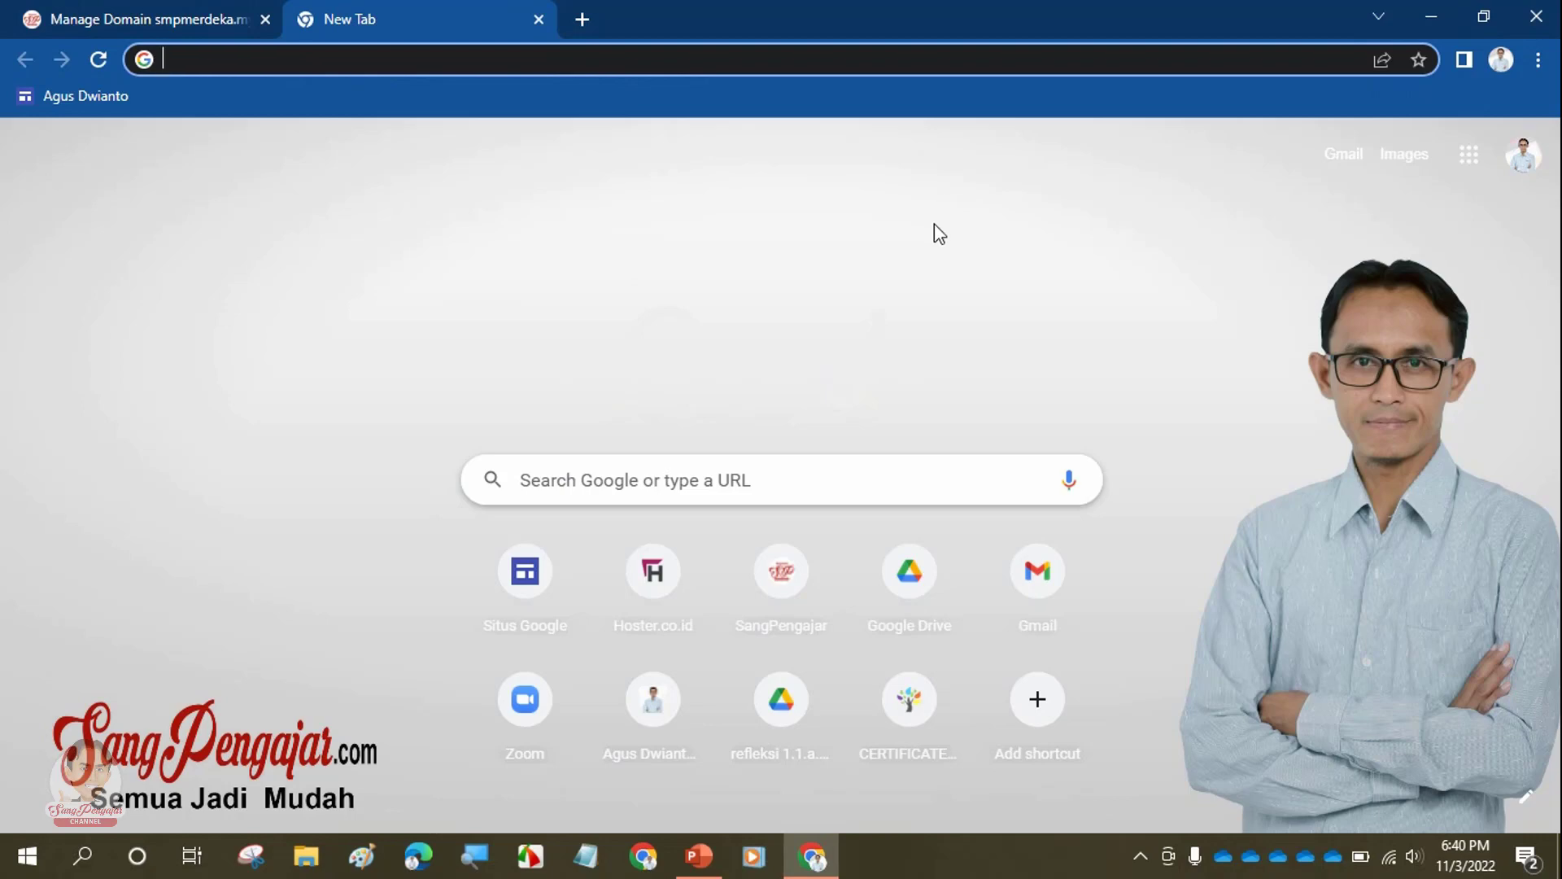
left_click(1348, 156)
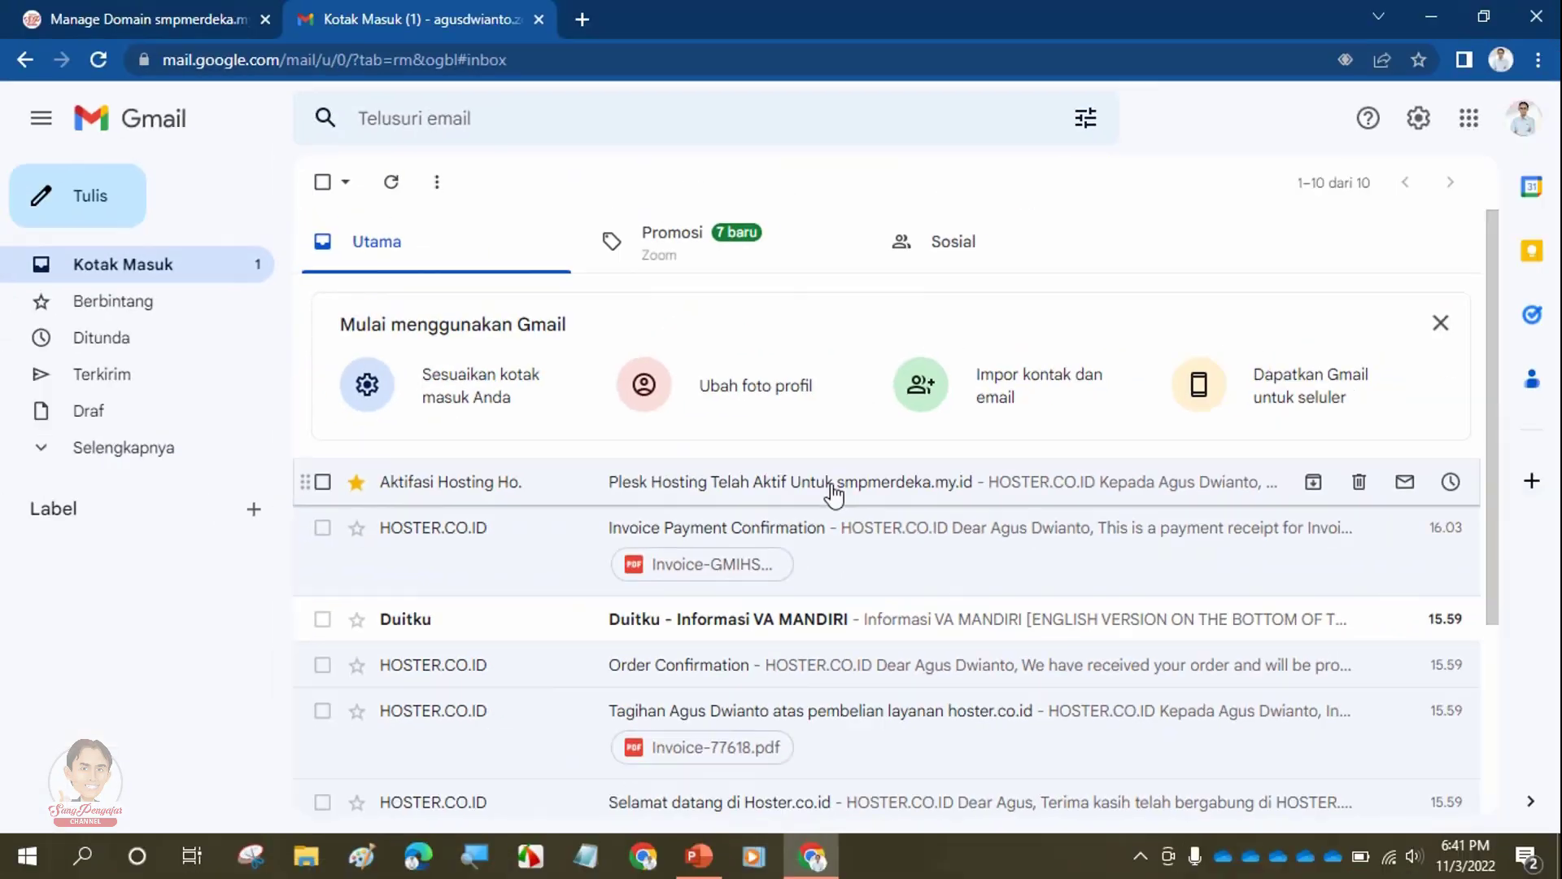
left_click(833, 492)
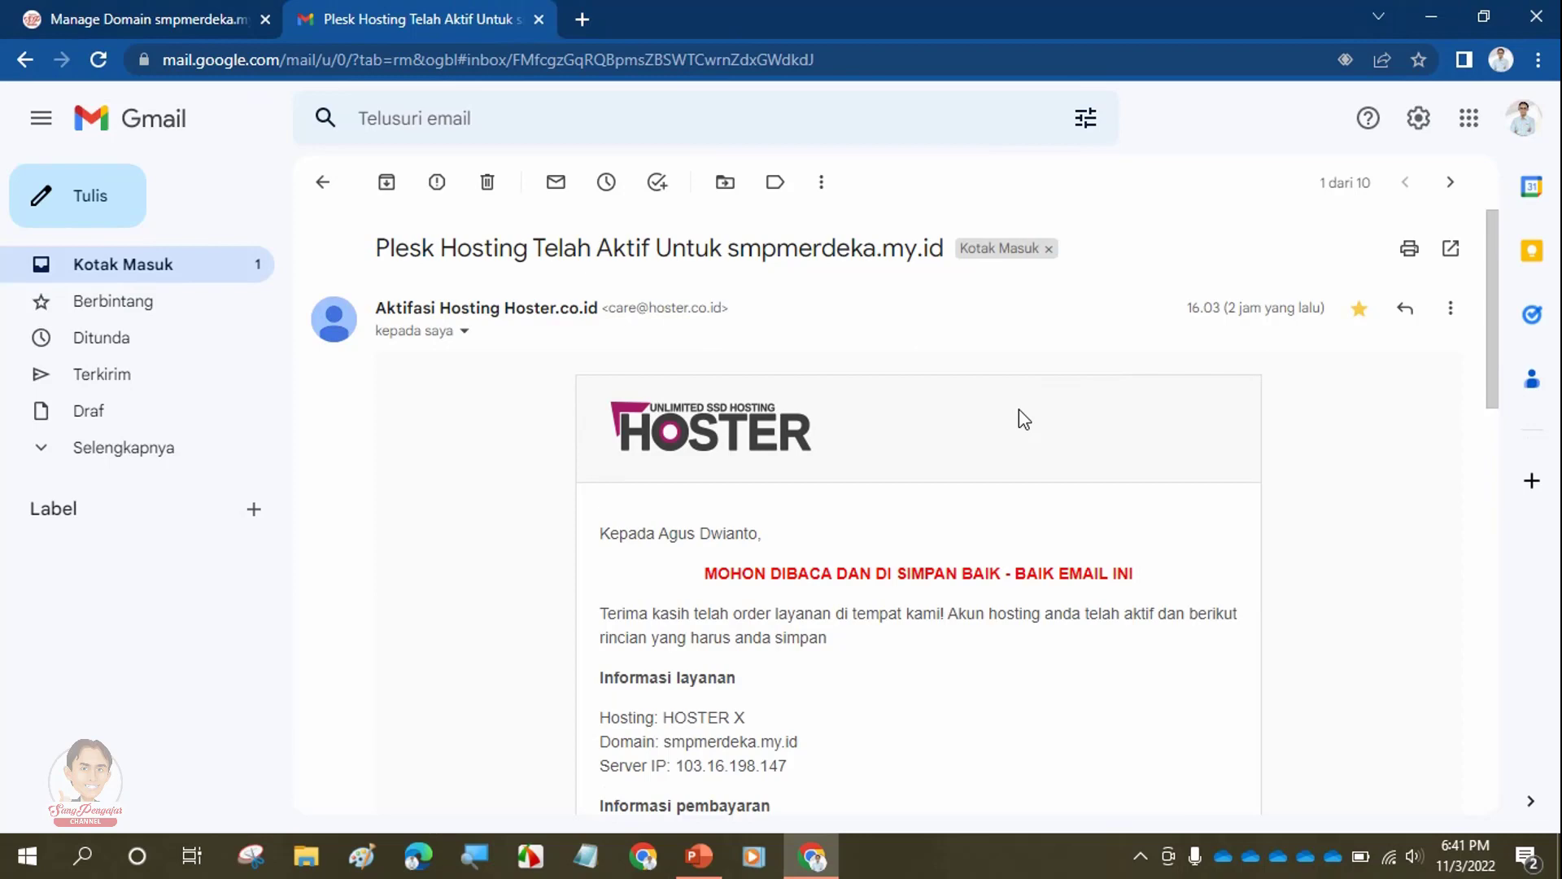
left_click(200, 18)
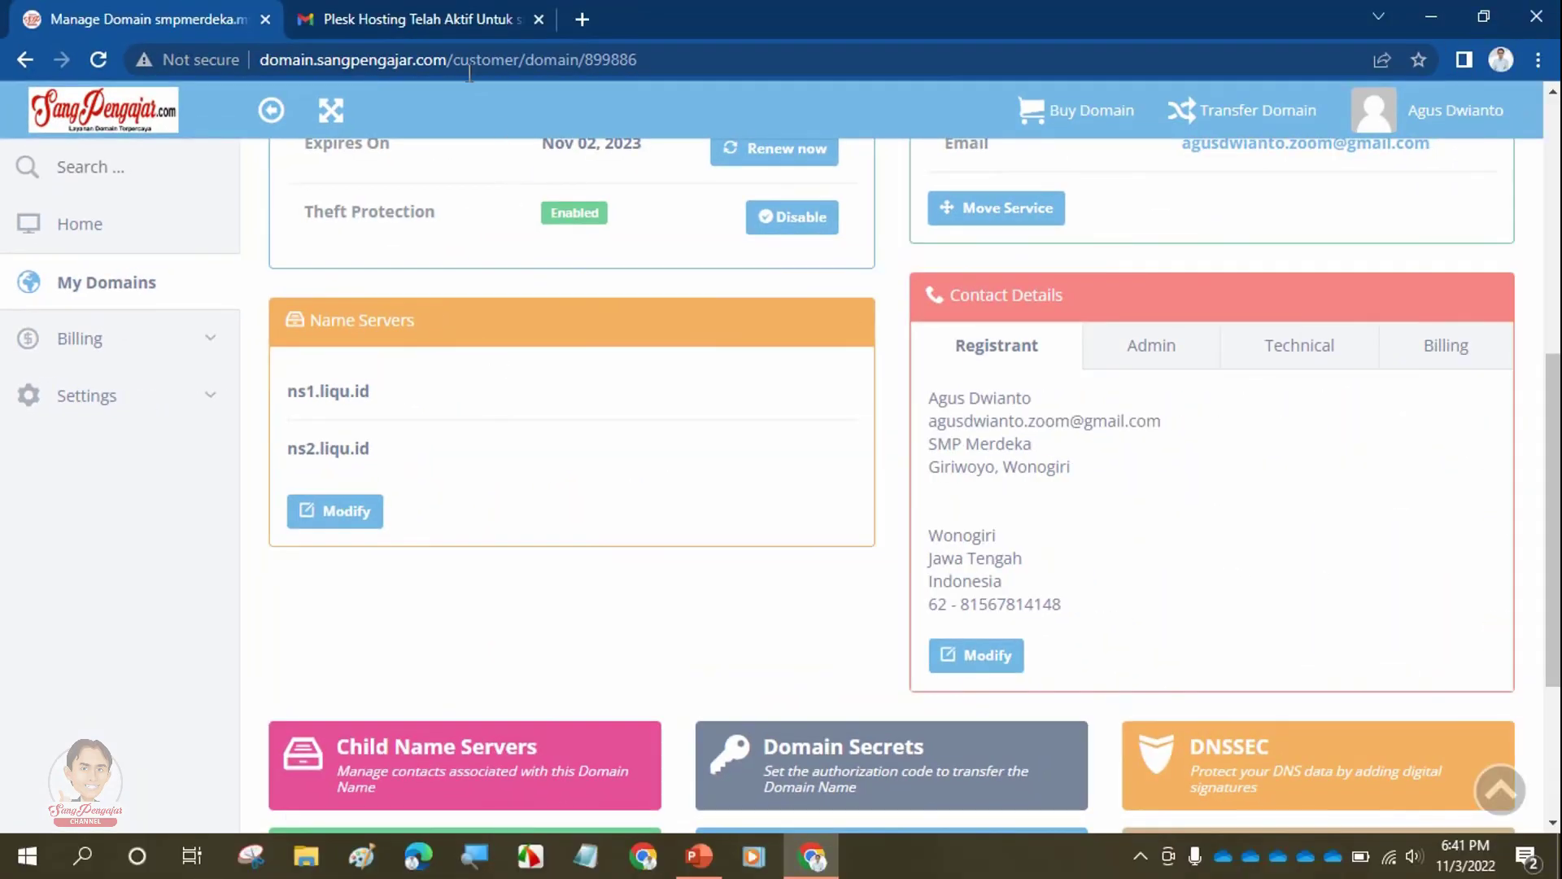
left_click(442, 20)
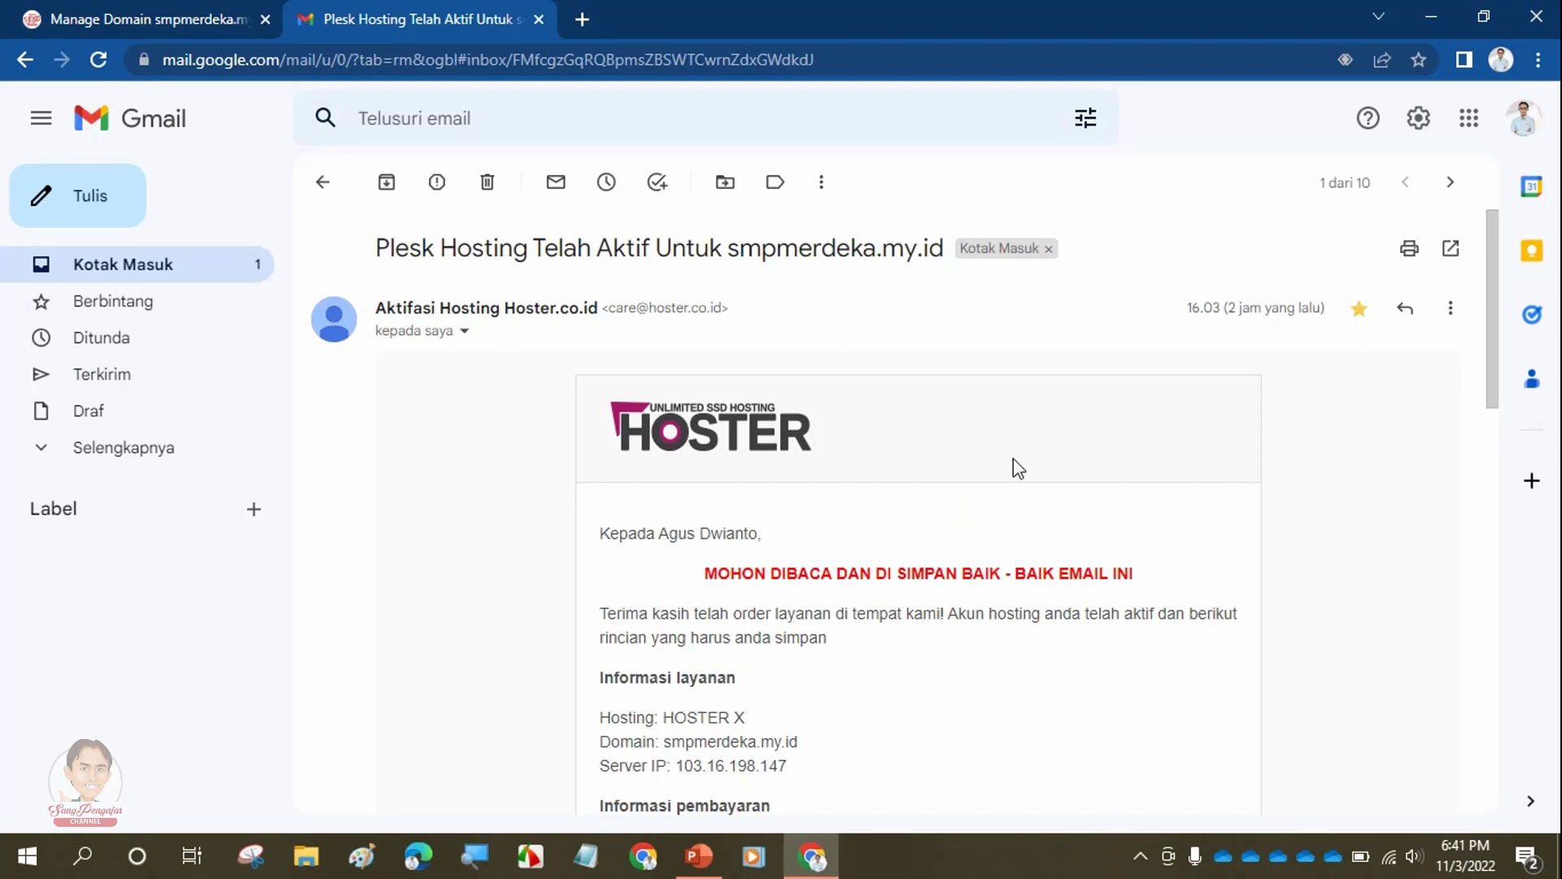
- Find the nameserver details in the hosting e-mail and copy the Nameserver 1 address, ns1.hosterserver.com
scroll(1013, 457, "down", 10)
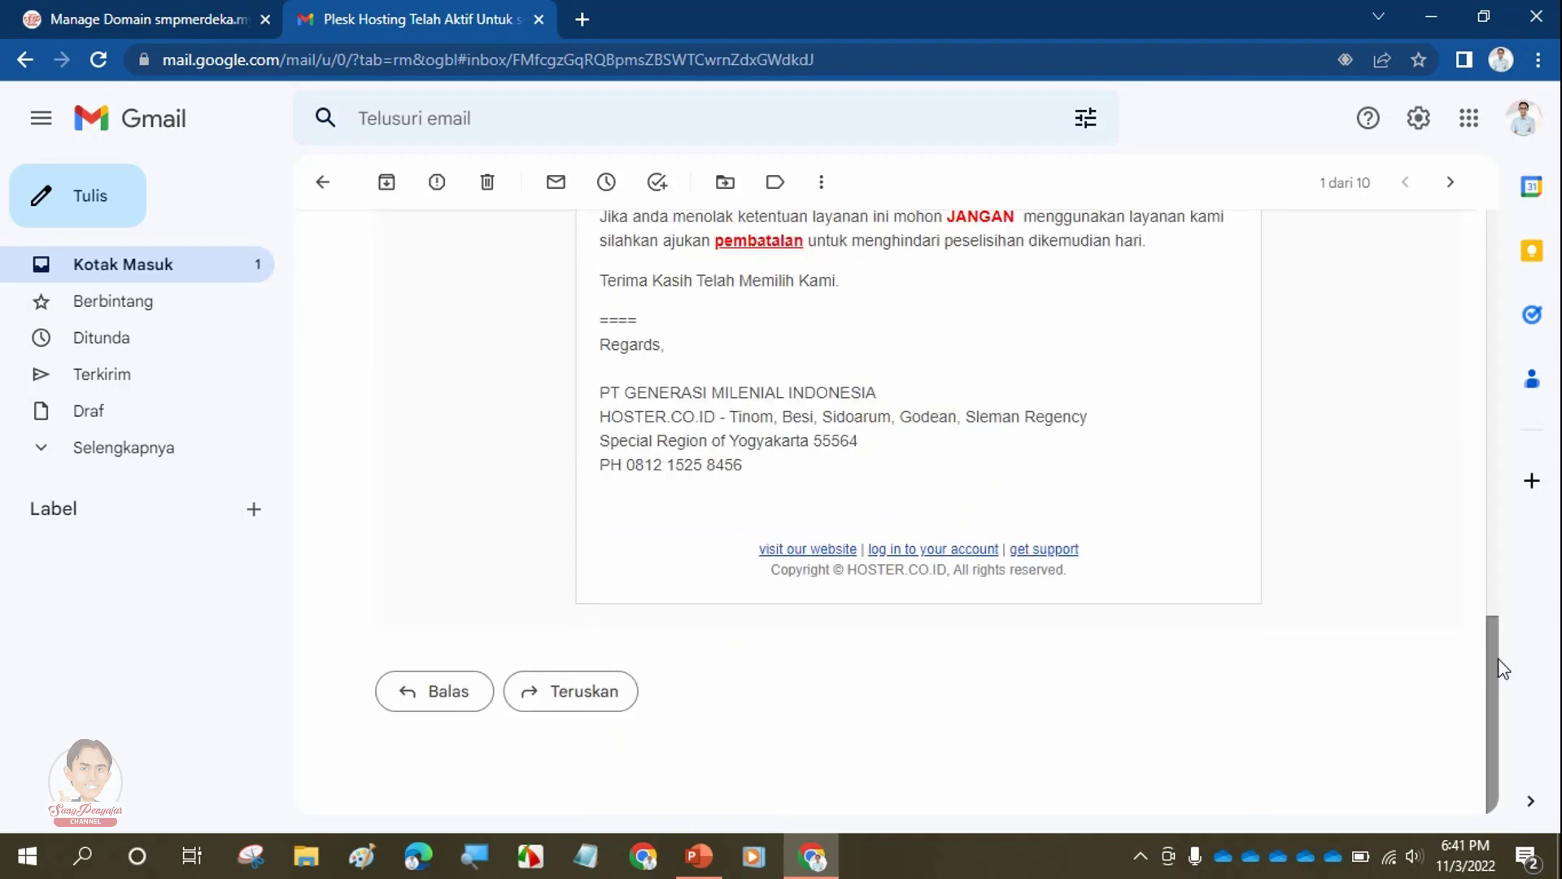
scroll(1492, 633, "up", 2)
left_click_drag(1492, 633, 1480, 540)
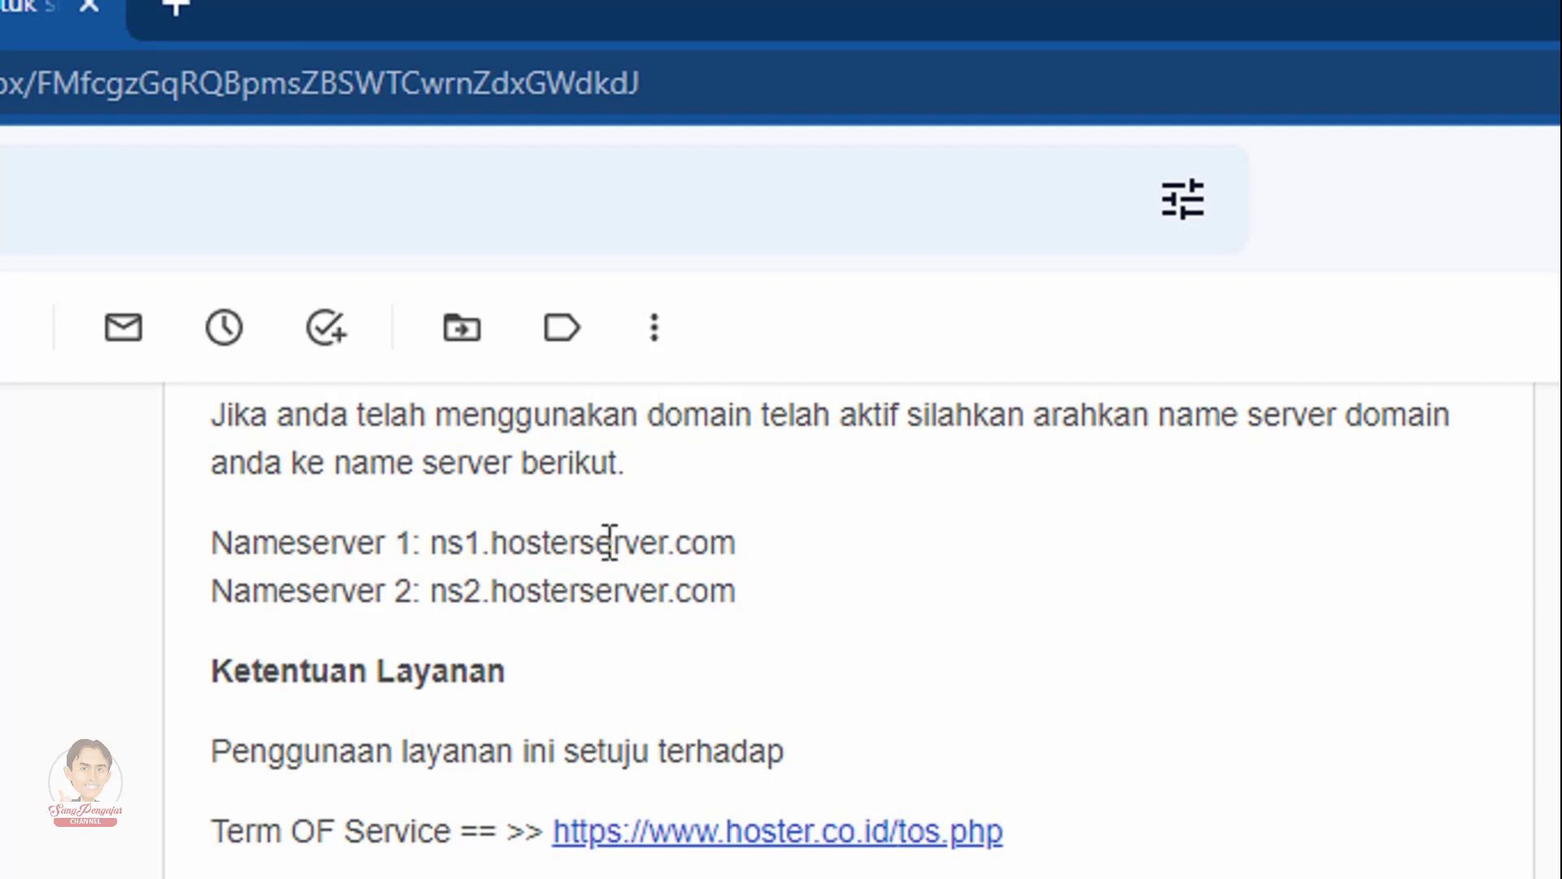
left_click_drag(424, 527, 446, 529)
left_click(763, 535)
left_click_drag(737, 545, 432, 529)
key("ctrl+c")
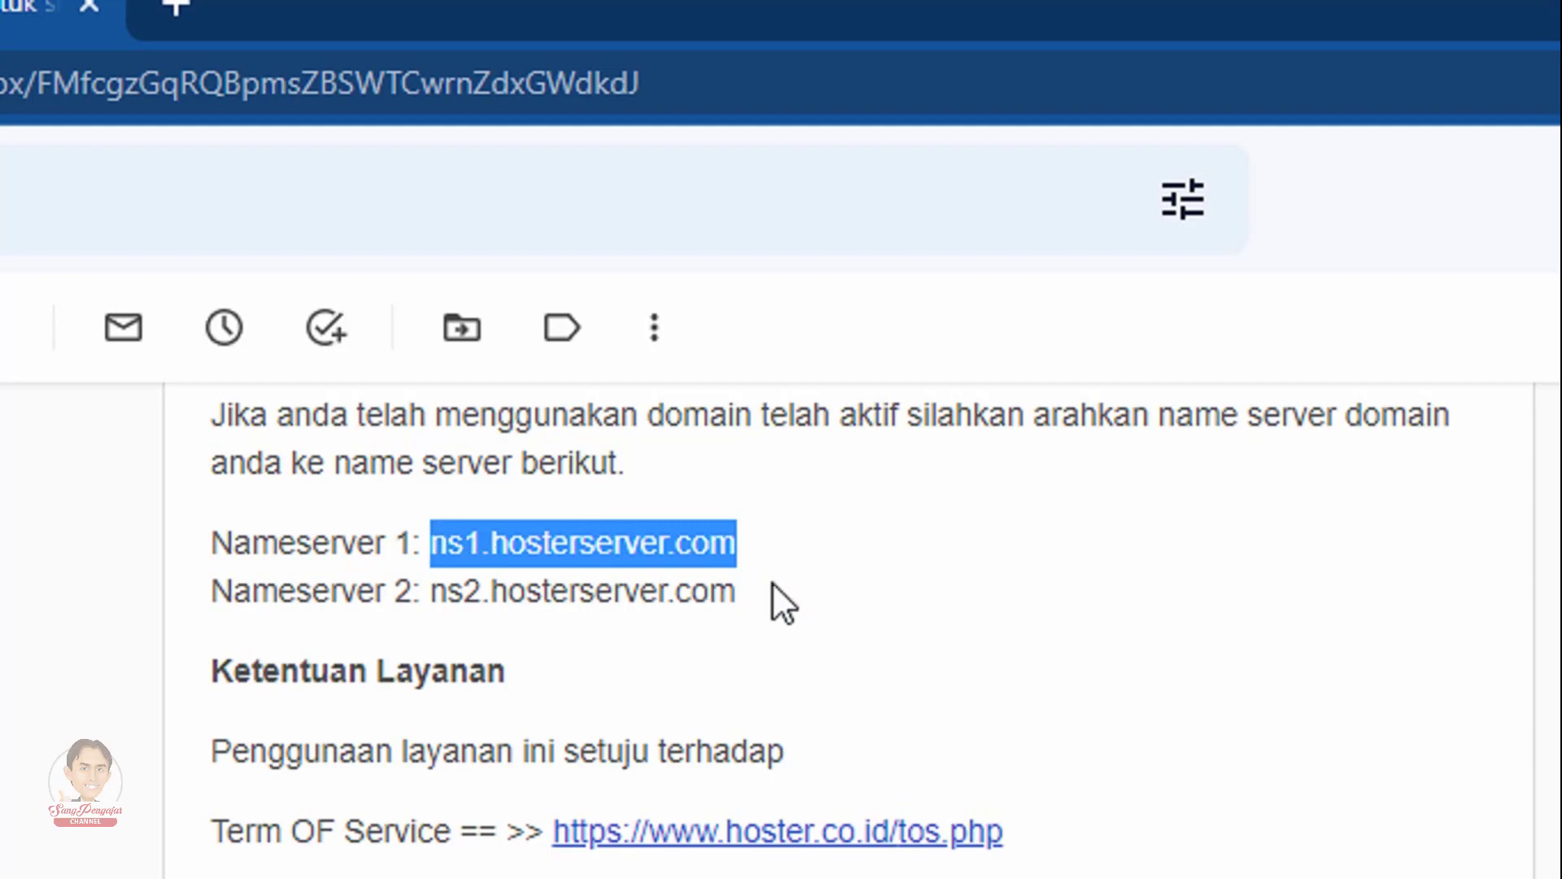
- Return to the smpmerdeka.my.id management page and replace Name Server 1 with the copied ns1.hosterserver.com
left_click(175, 19)
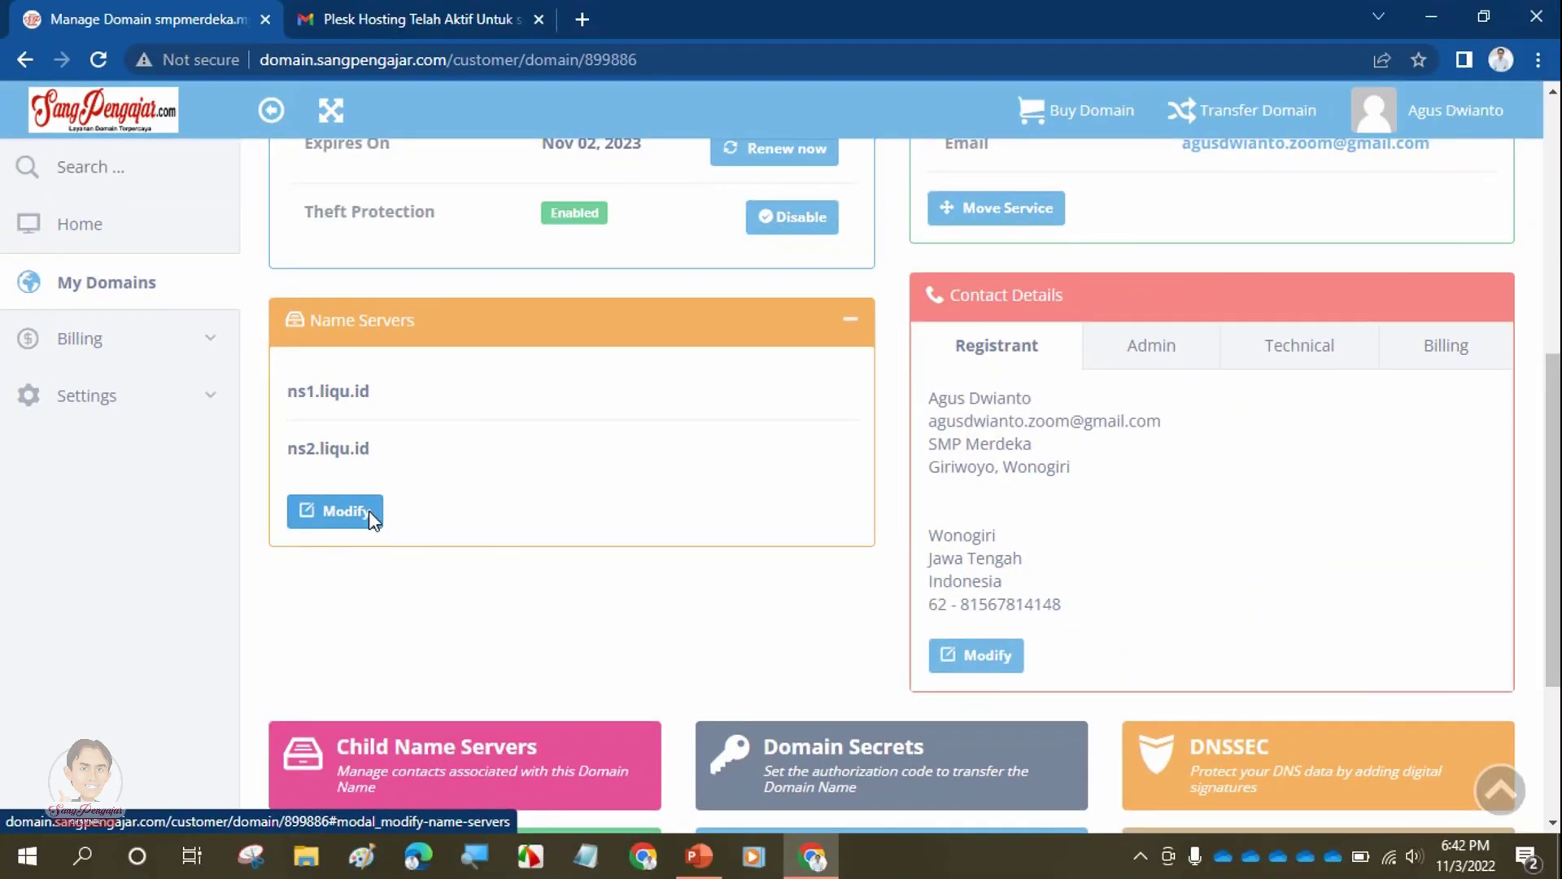
left_click(369, 510)
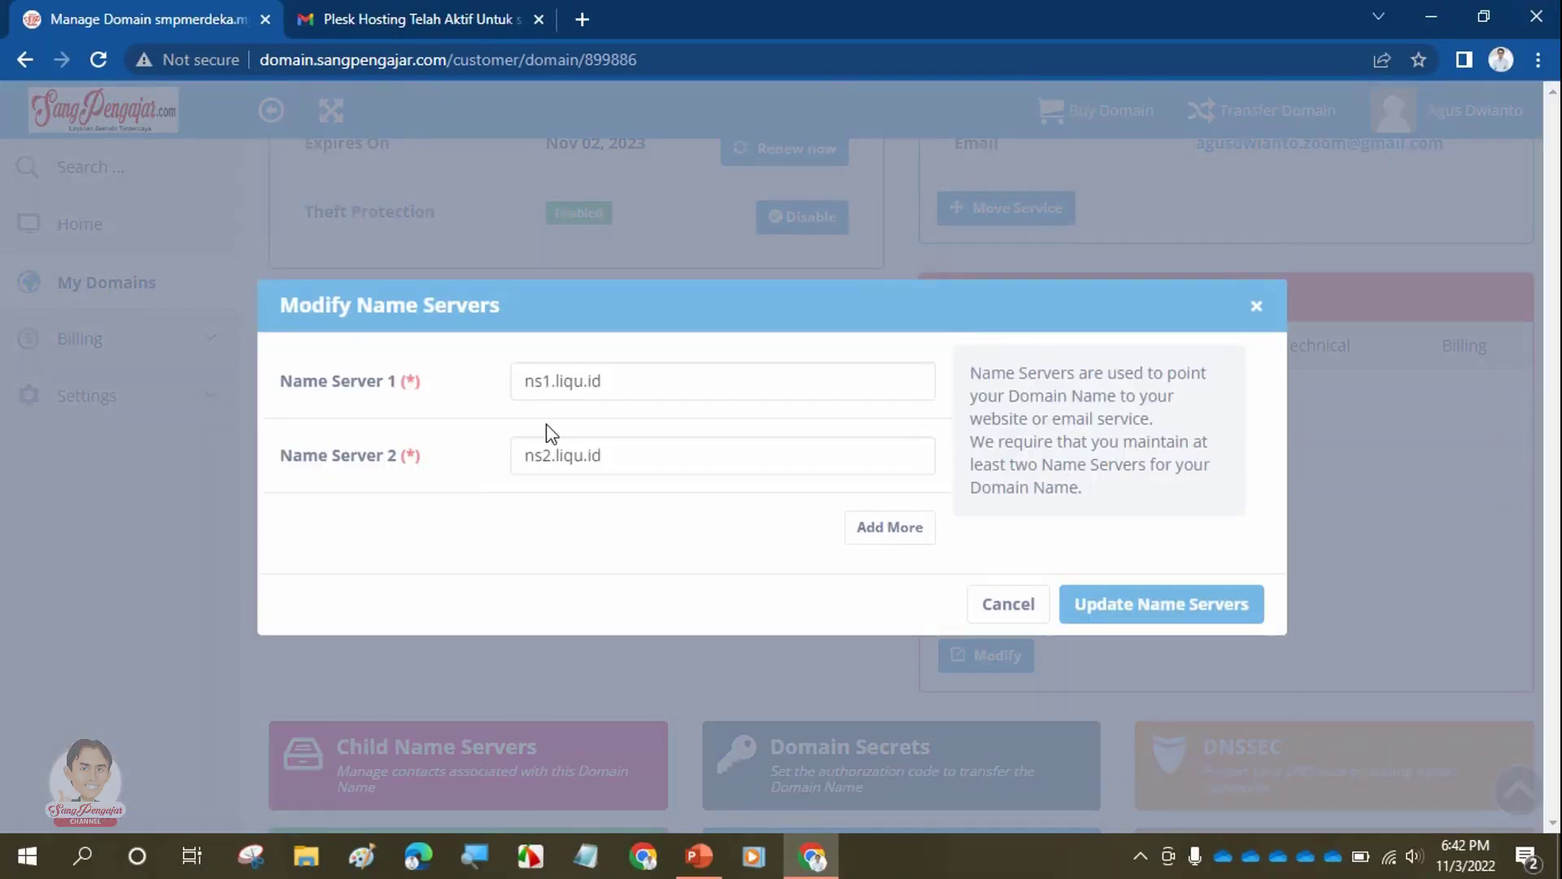
double_click(637, 383)
key("ctrl+a")
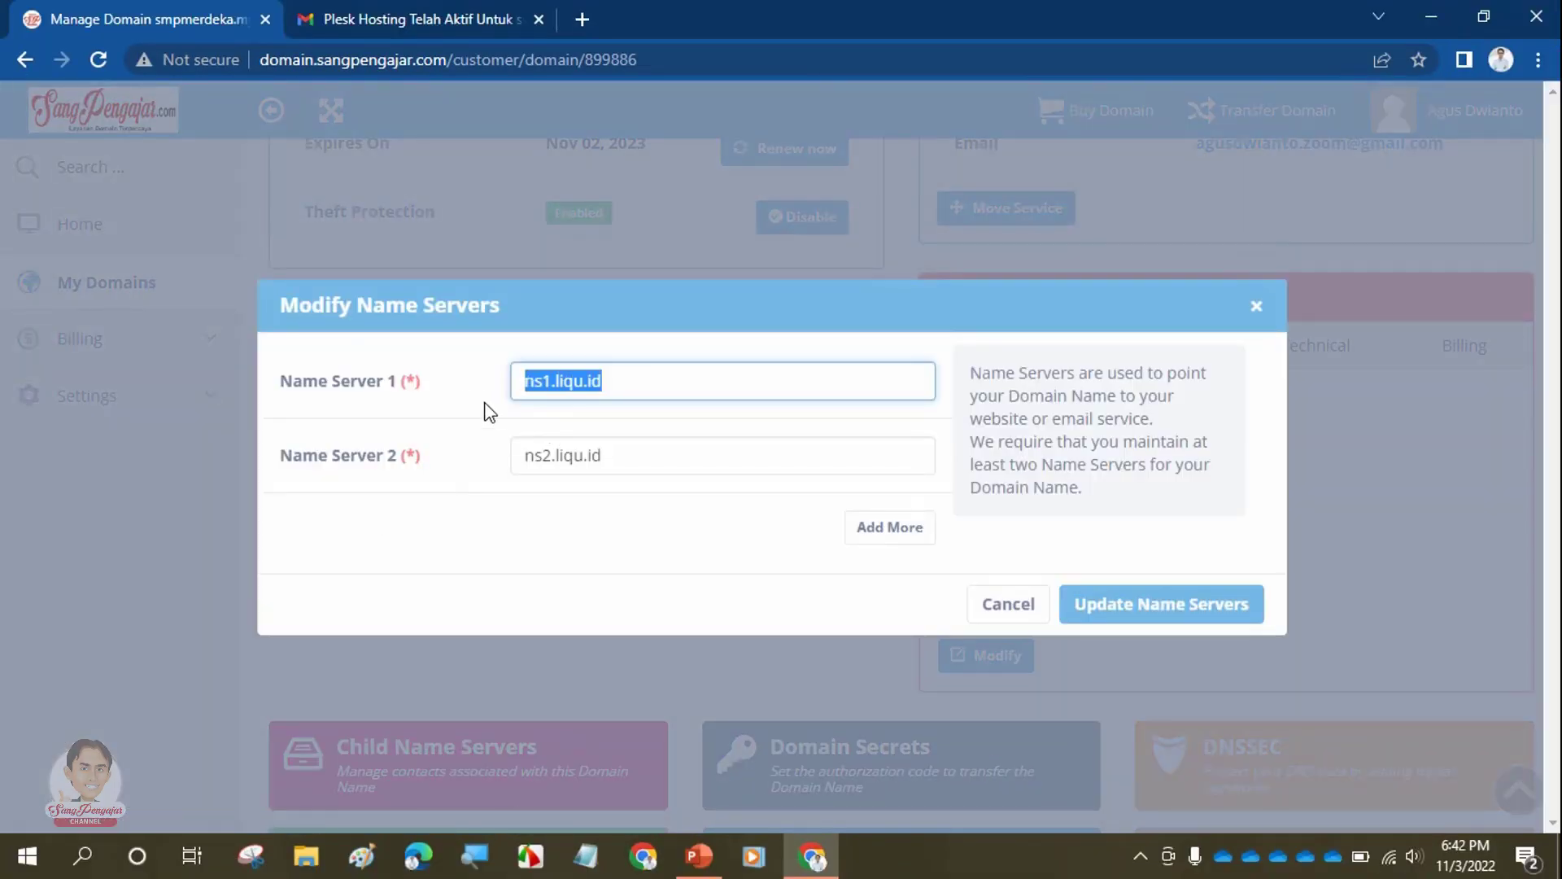
key("ctrl+v")
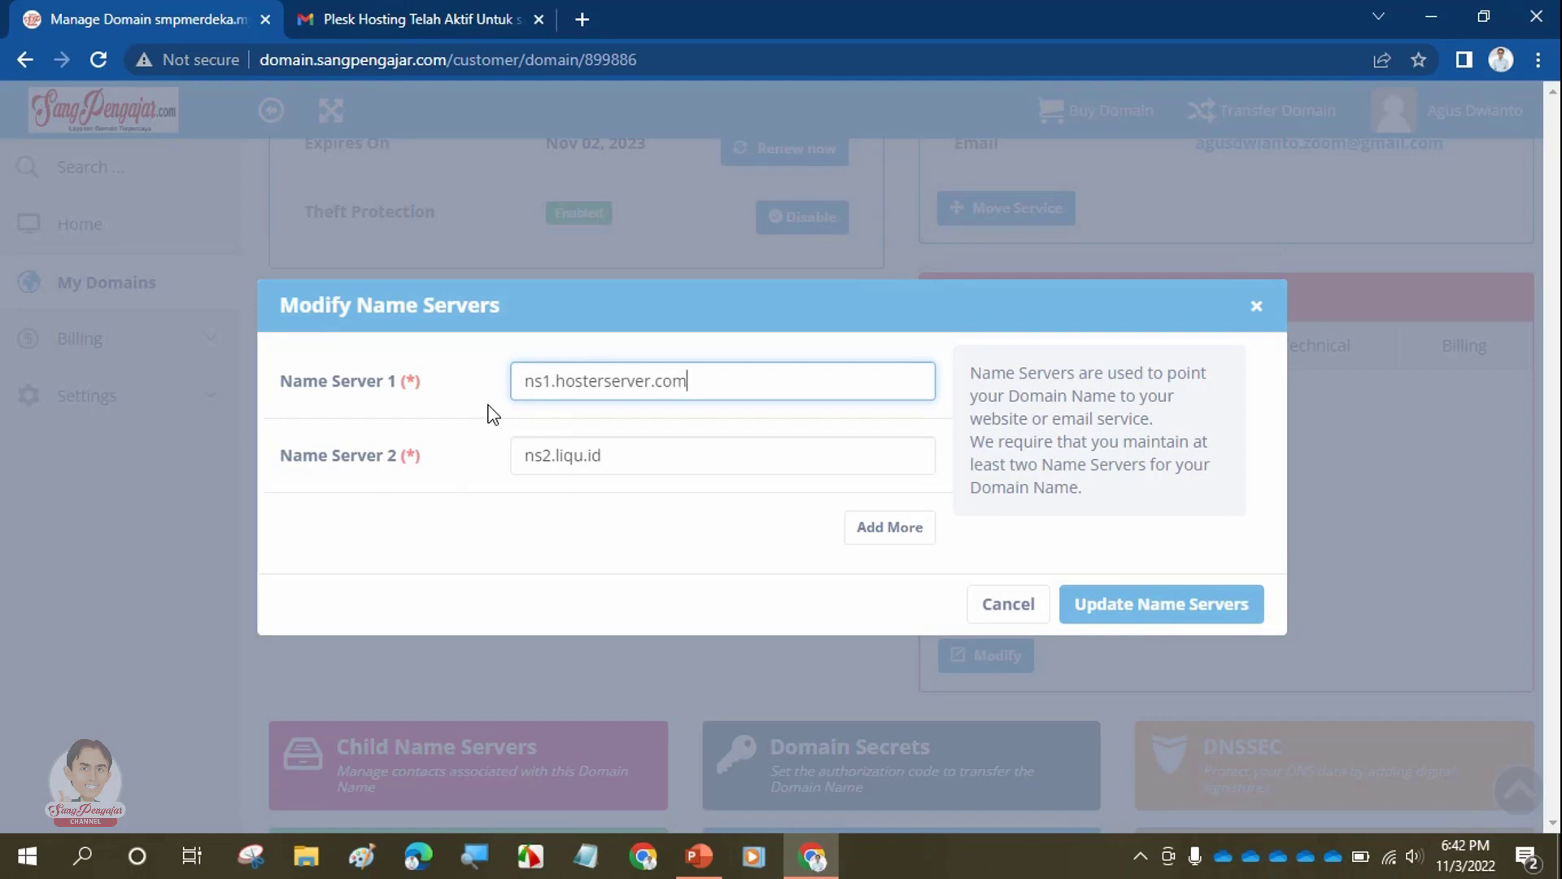
- Copy the Nameserver 2 address from the hosting e-mail and set the domain's Name Server 2 to ns2.hosterserver.com
left_click(437, 23)
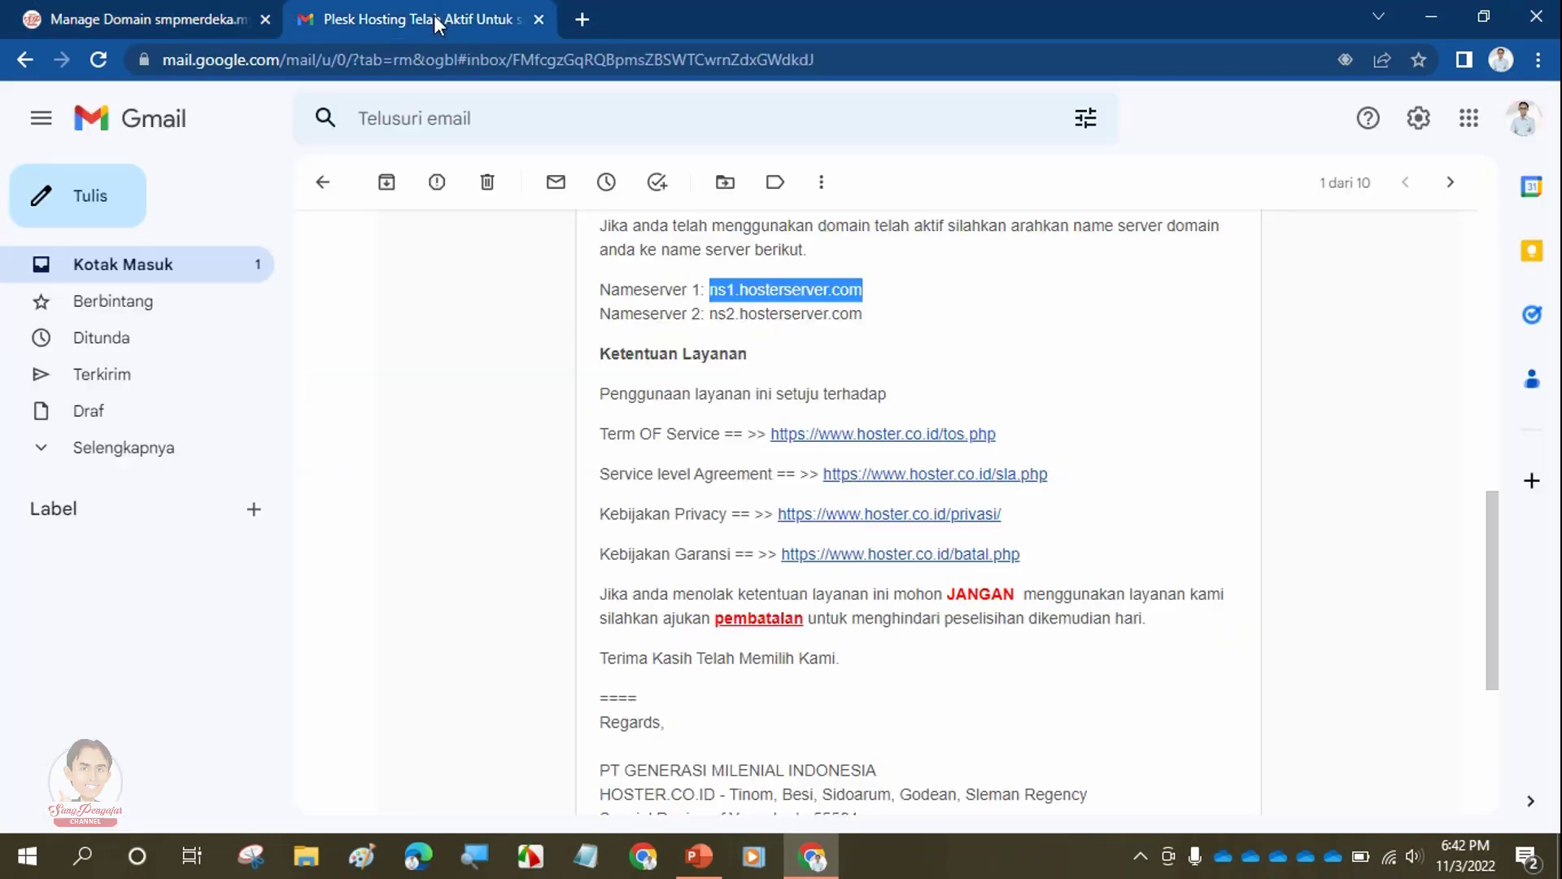
left_click_drag(852, 315, 710, 318)
key("ctrl+c")
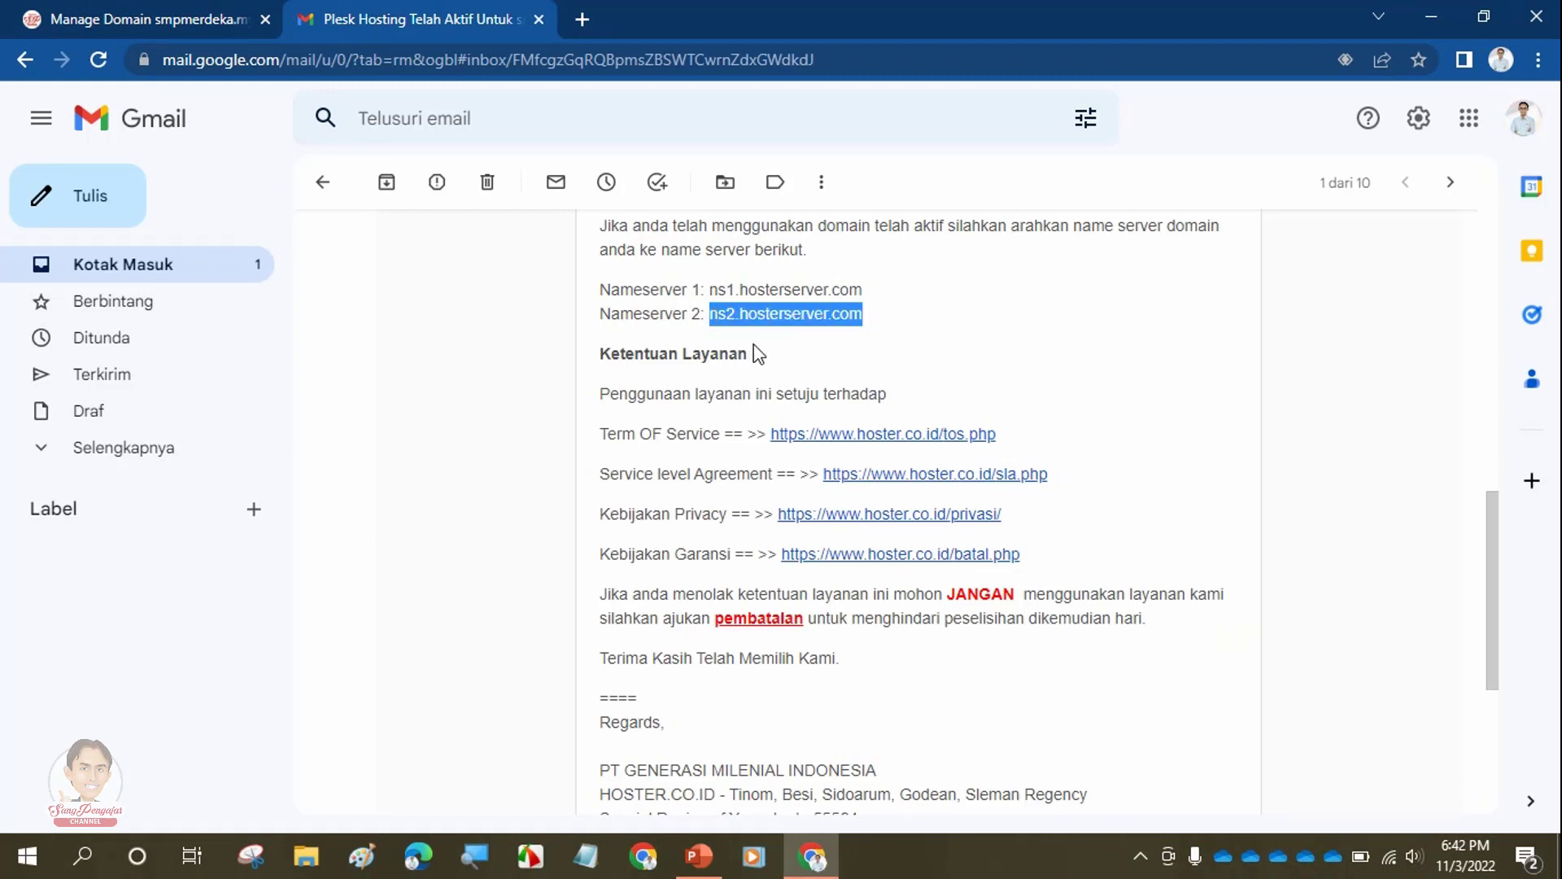
left_click(126, 20)
left_click_drag(618, 463, 505, 467)
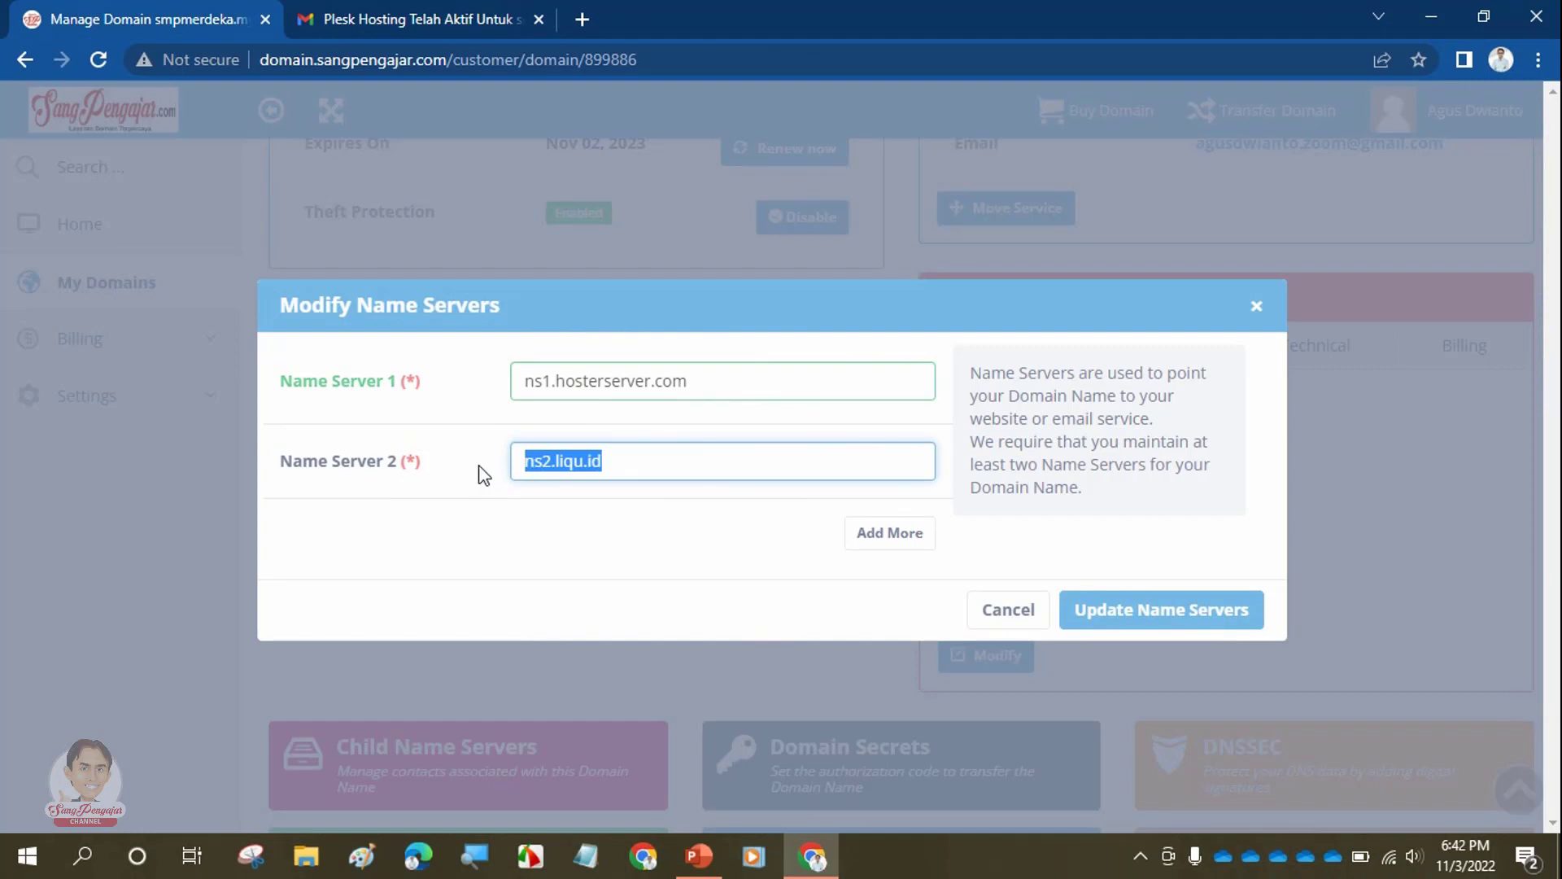
key("BackSpace")
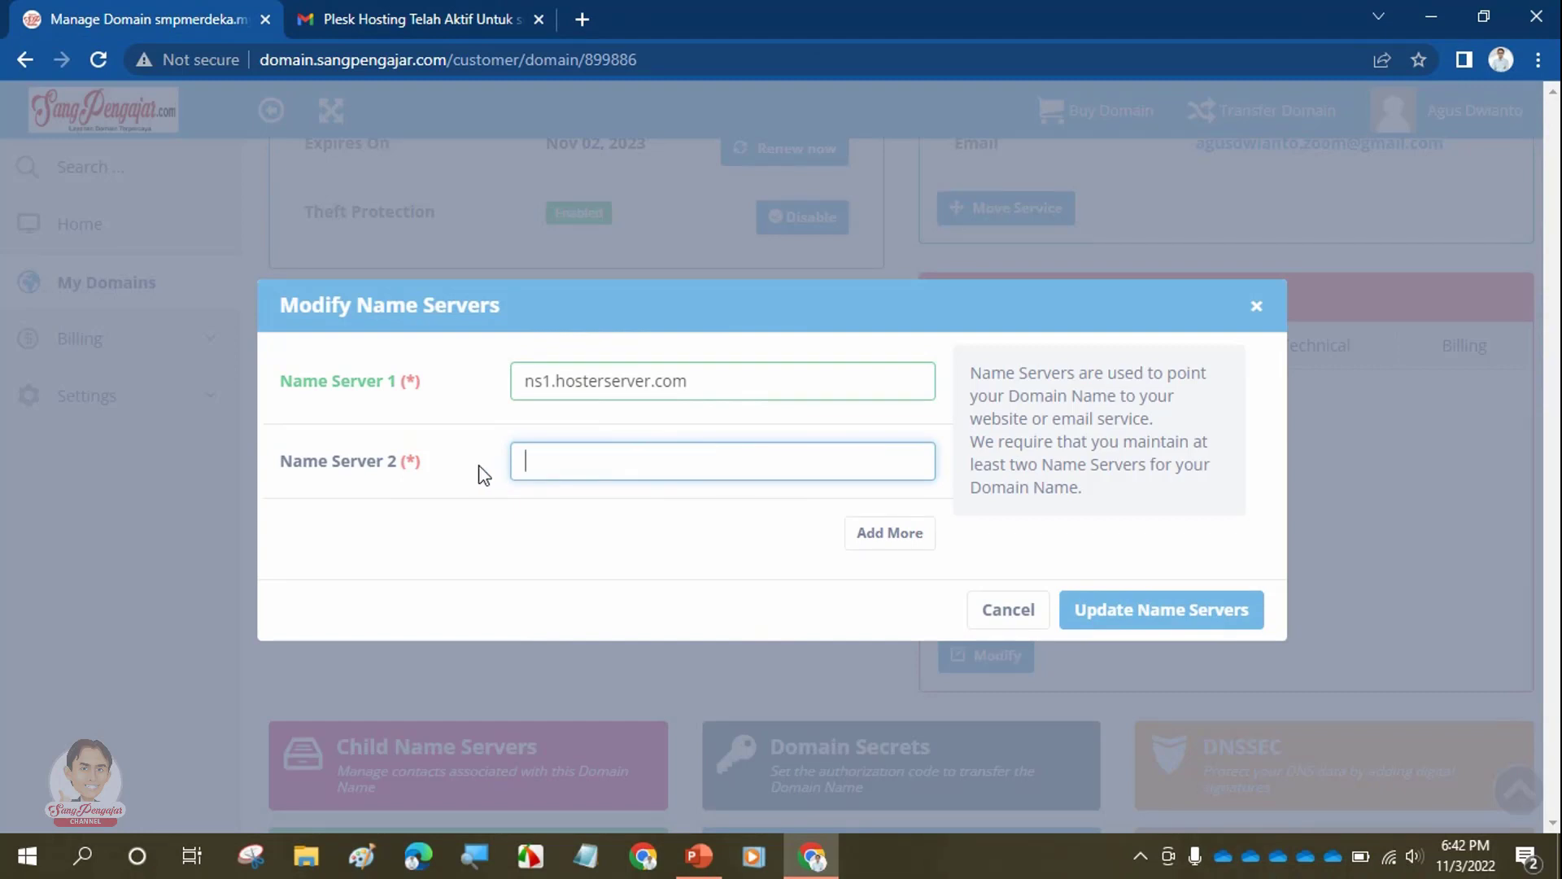
key("ctrl+v")
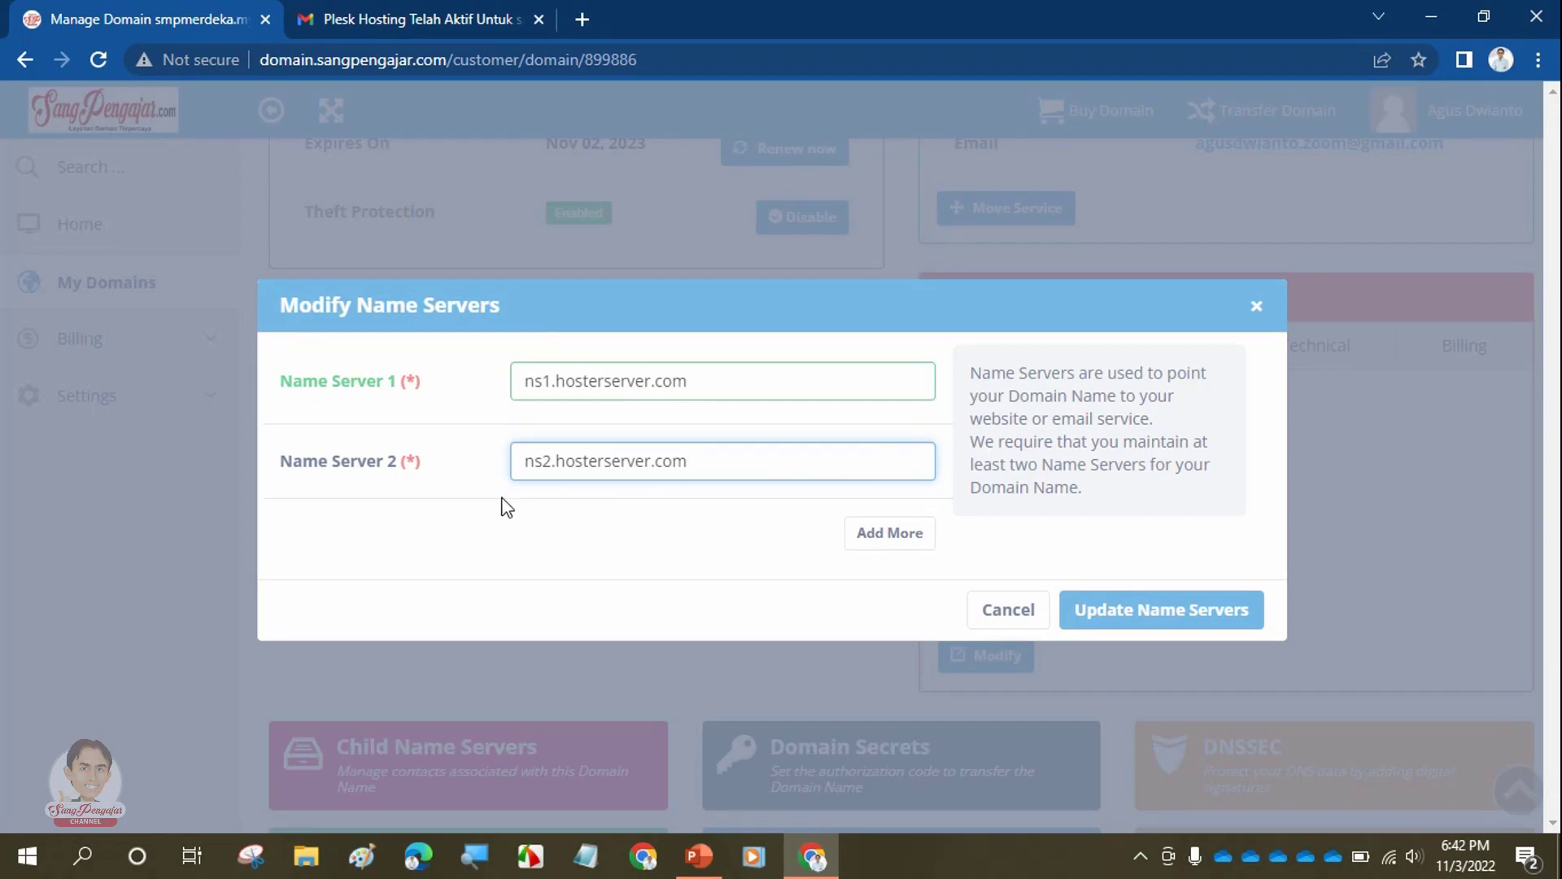
- Check both entries against the nameservers in the hosting e-mail and submit the domain's name server update
left_click(433, 22)
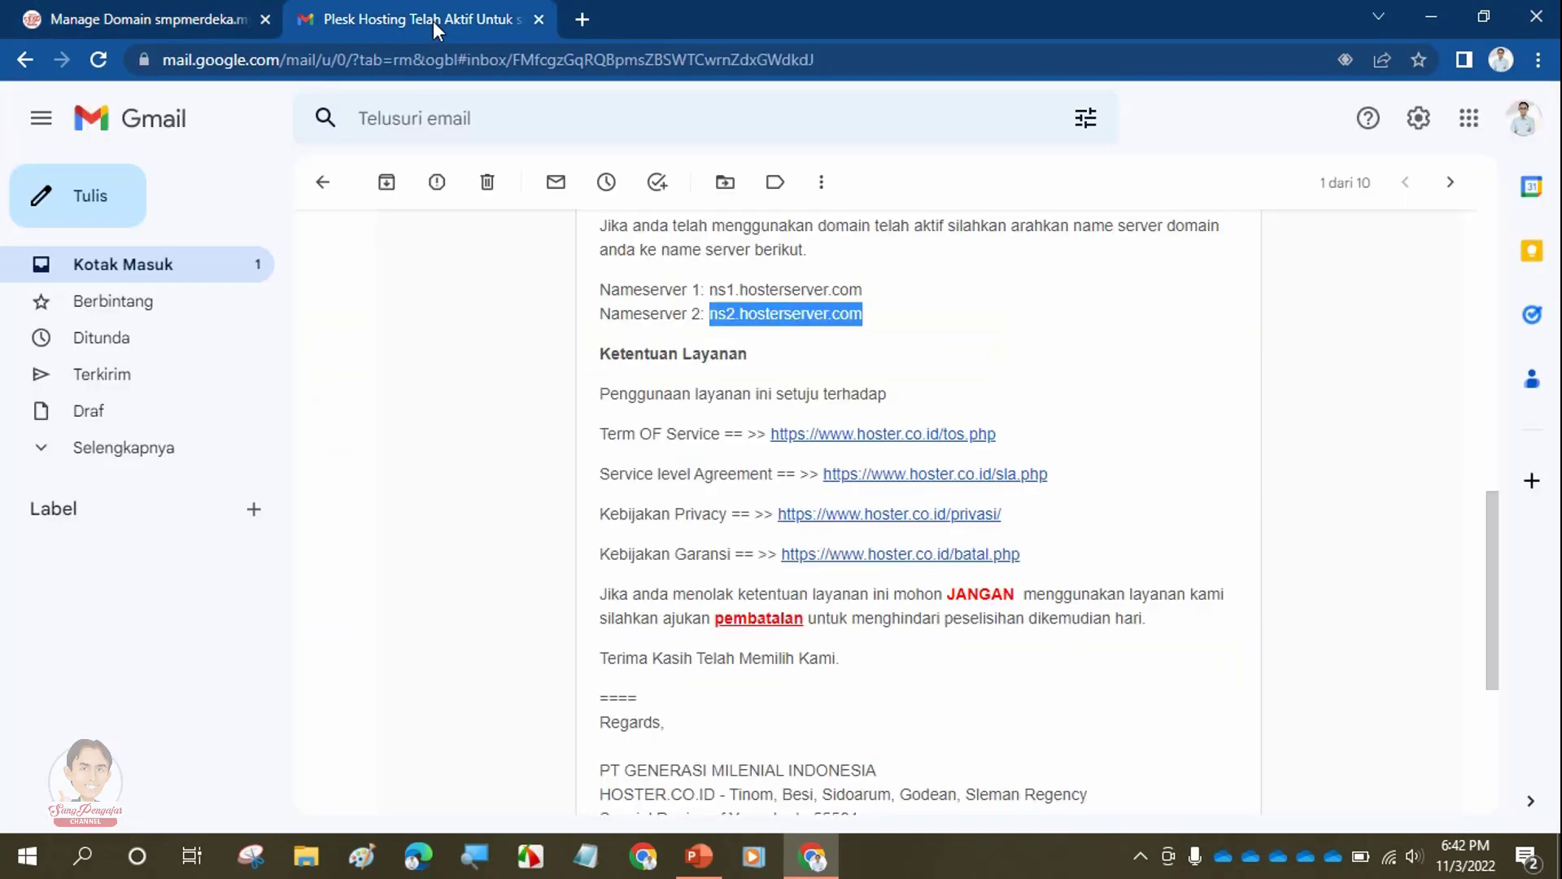
left_click(636, 277)
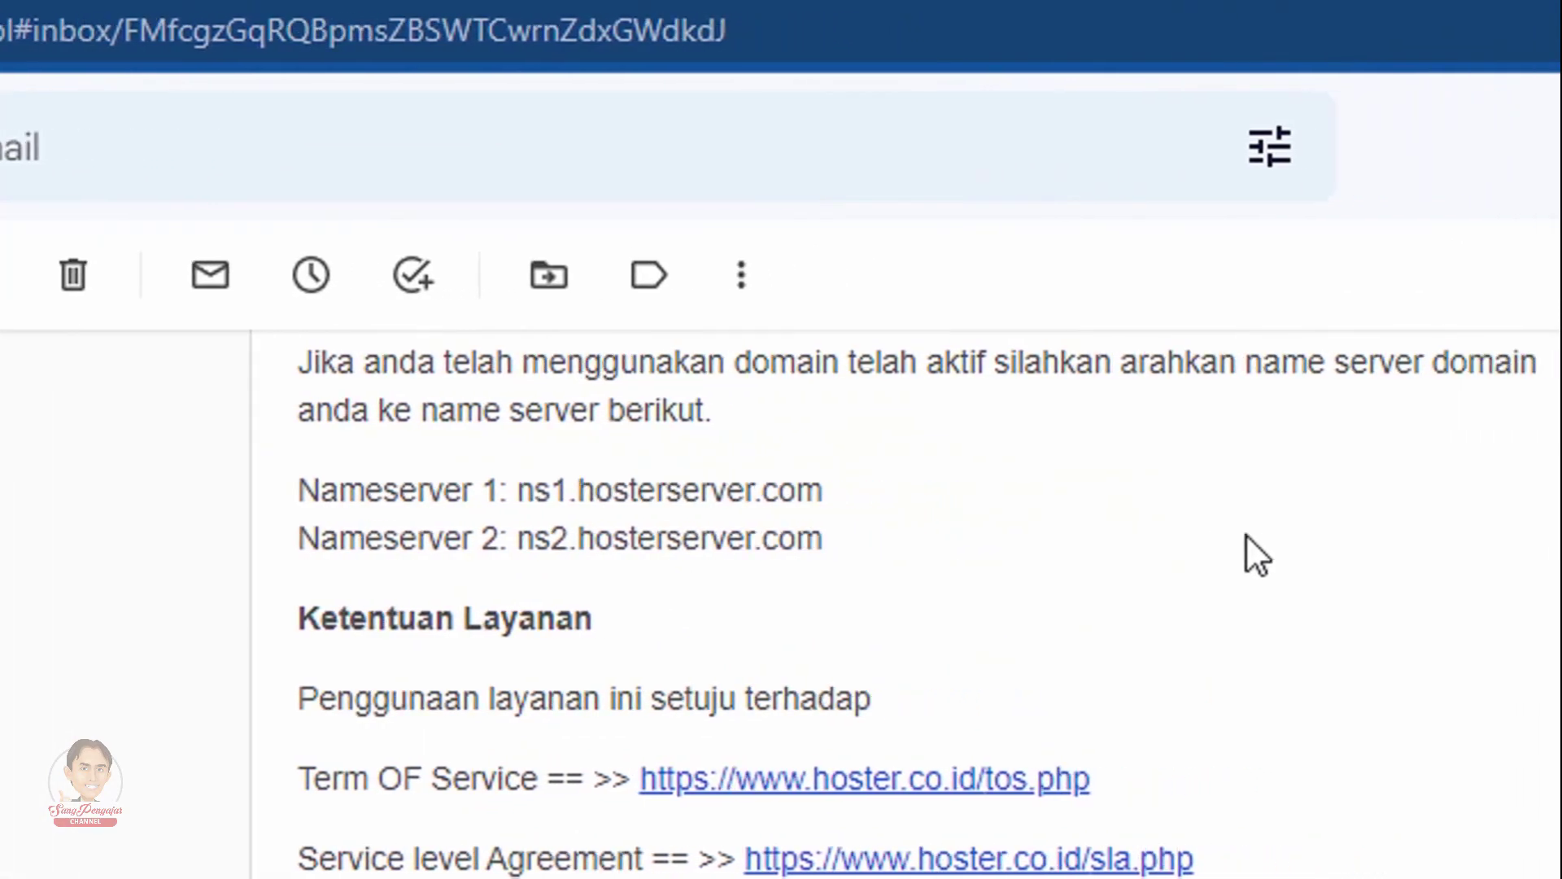
left_click(147, 20)
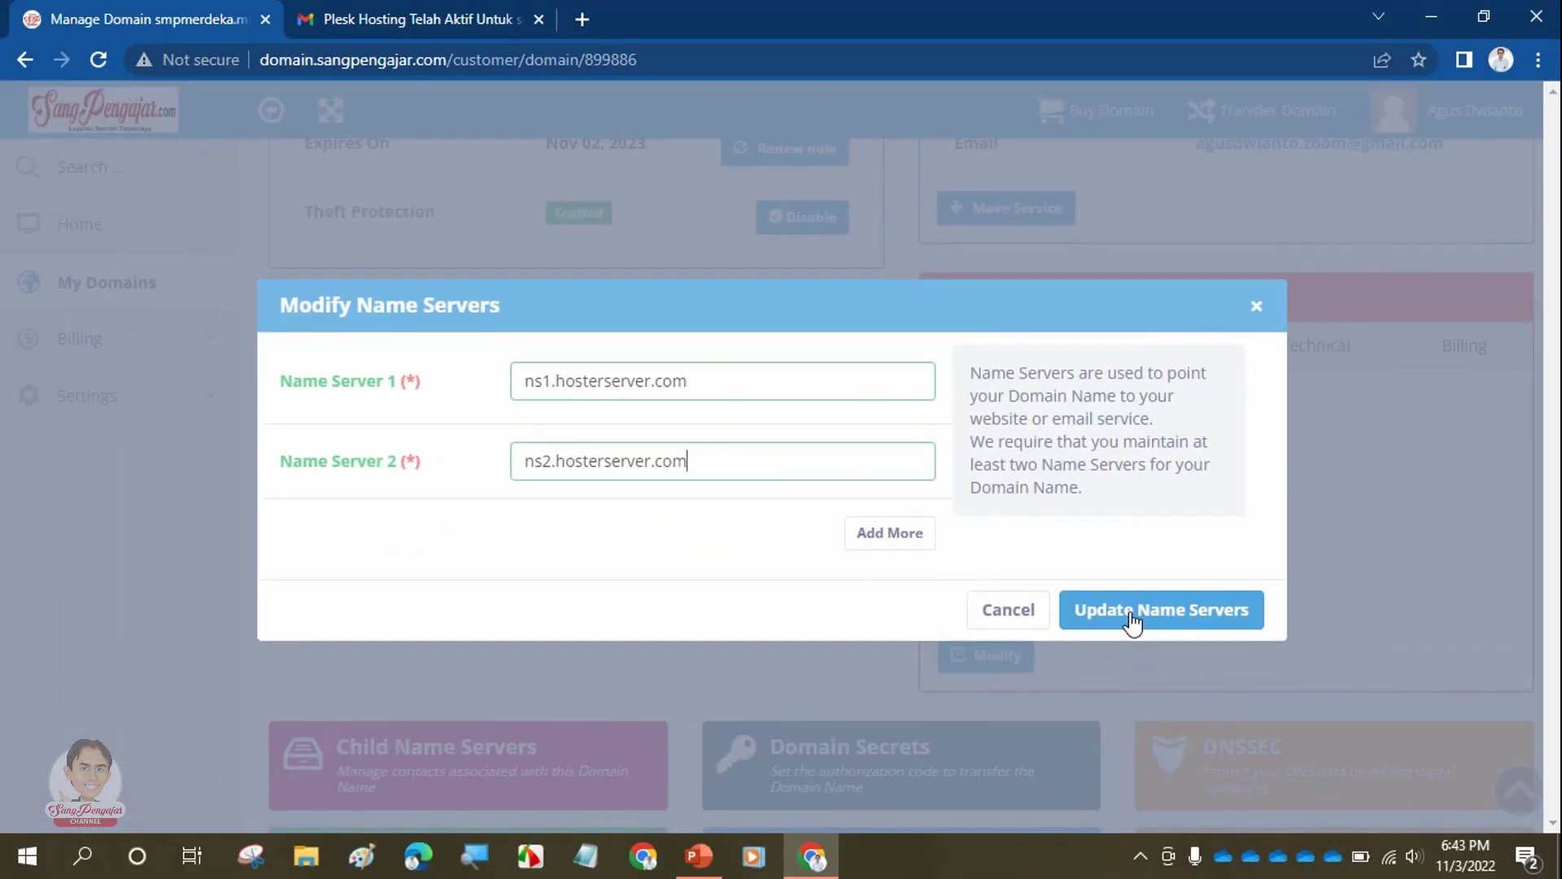
left_click(861, 497)
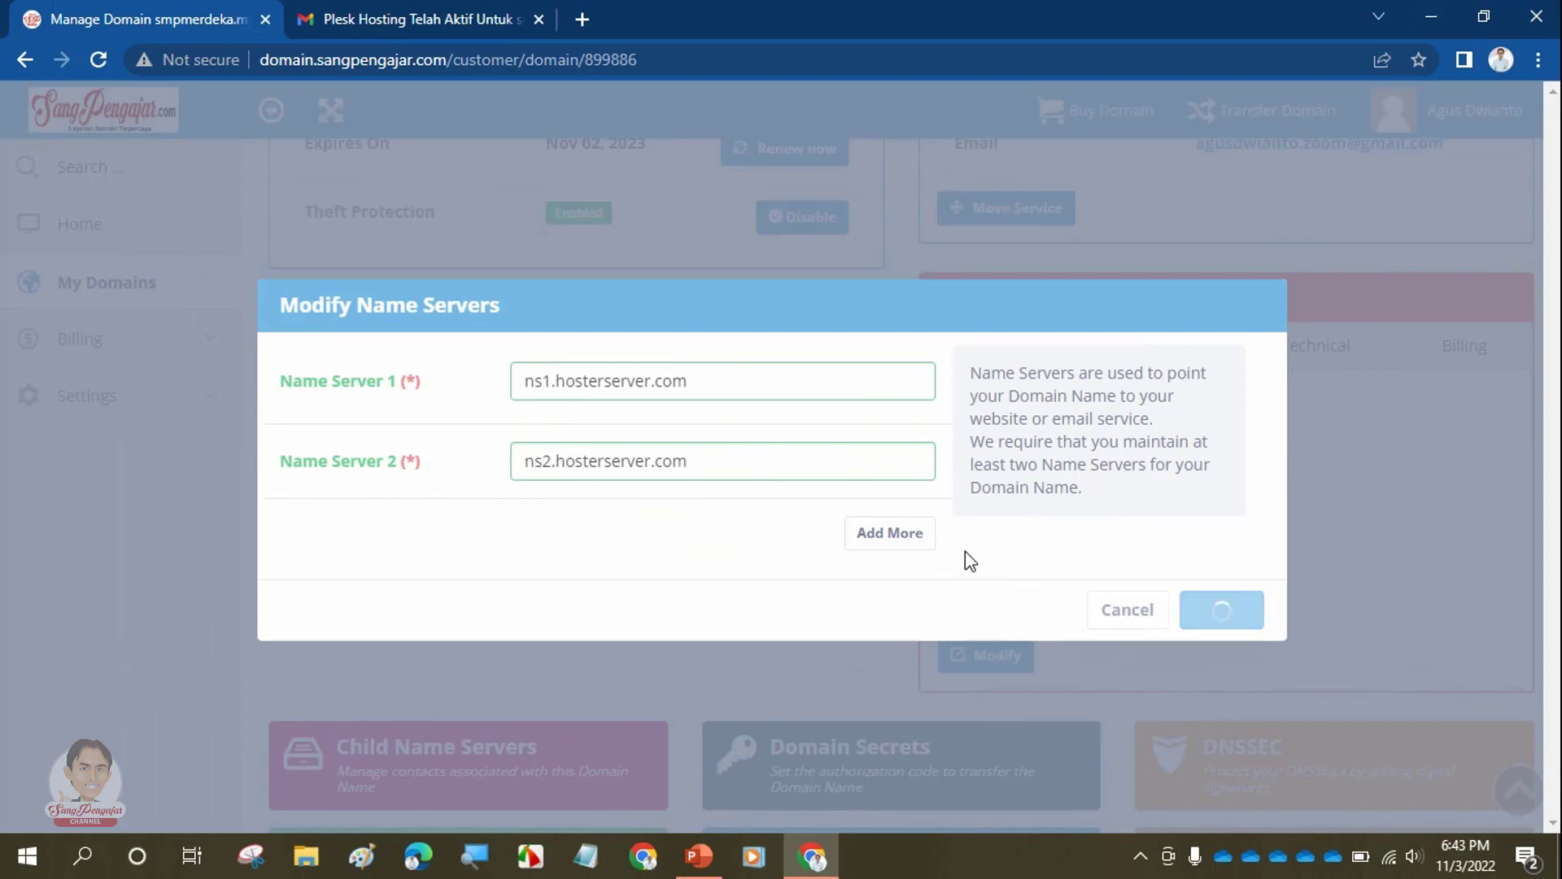